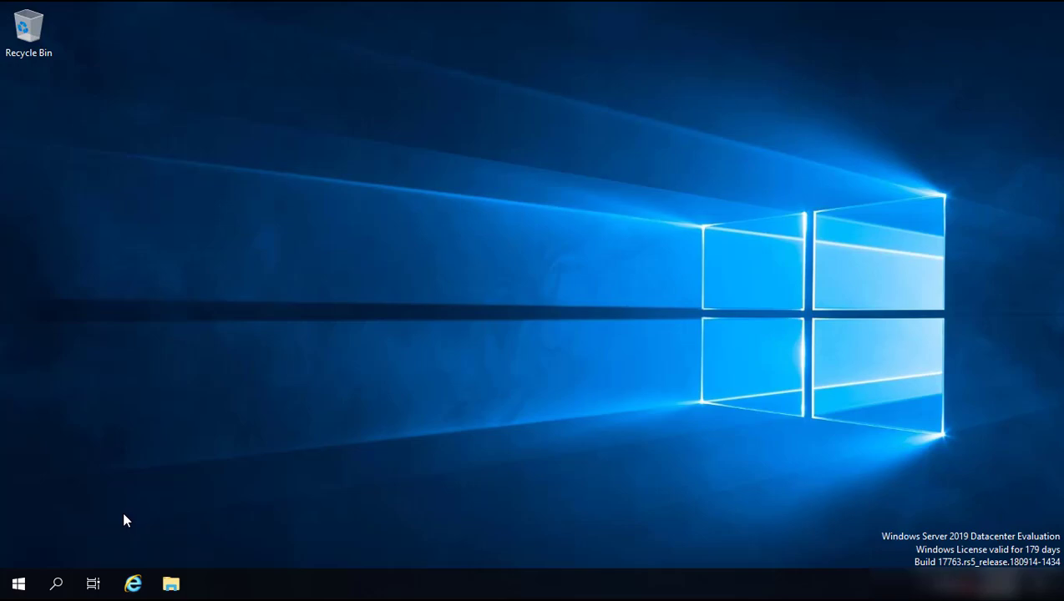
Check the signed-in account's type in the Windows account settings, and close the settings
left_click(24, 584)
left_click(25, 403)
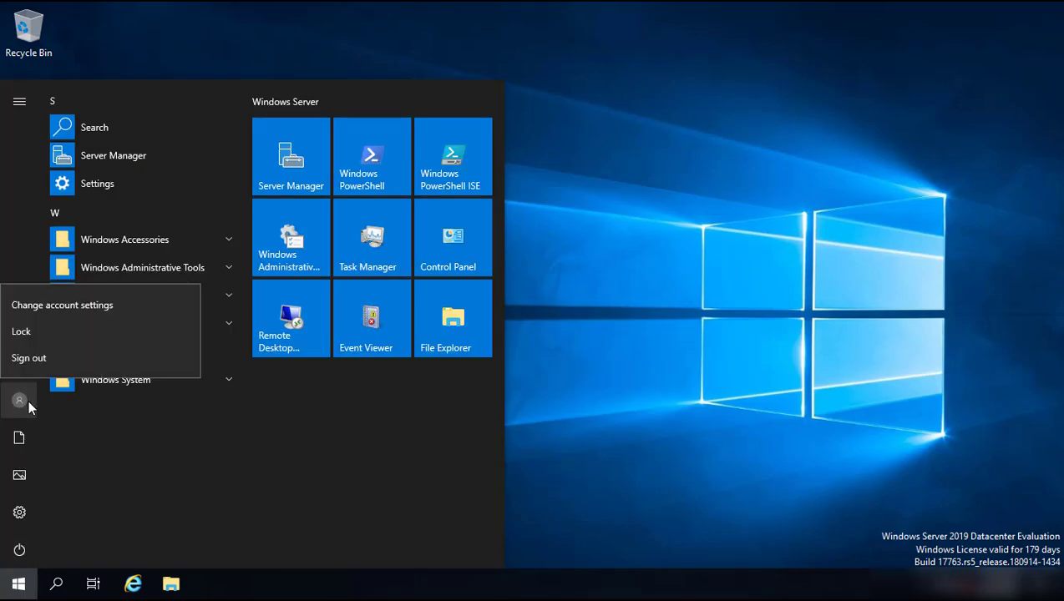
left_click(38, 307)
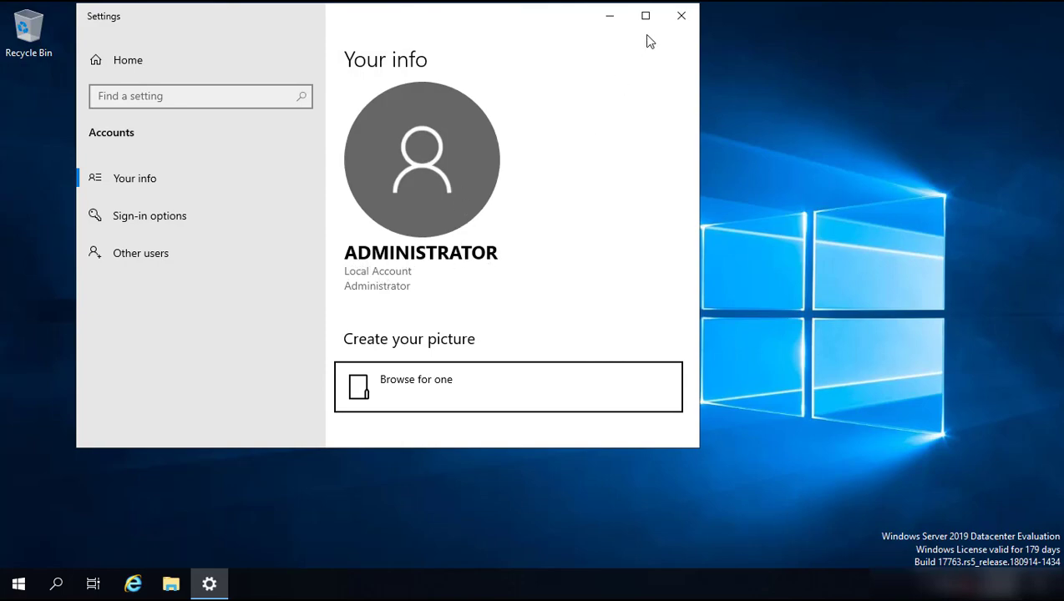
left_click(681, 15)
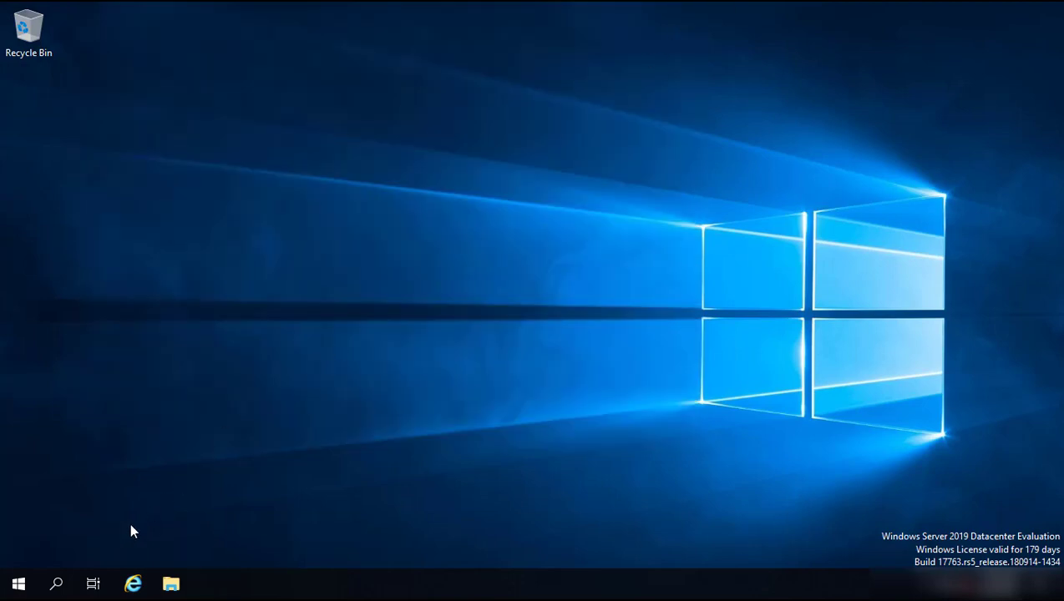
Run whoami in Windows PowerShell to check which account is signed in, and close the console
left_click(60, 582)
type("powr")
key("Return")
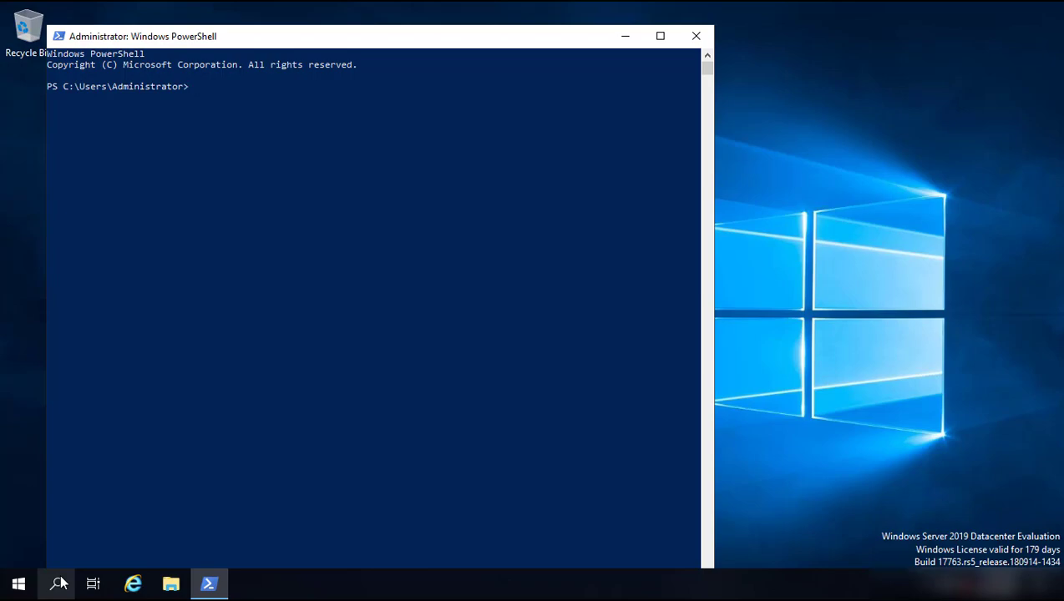
type("whoami")
key("Return")
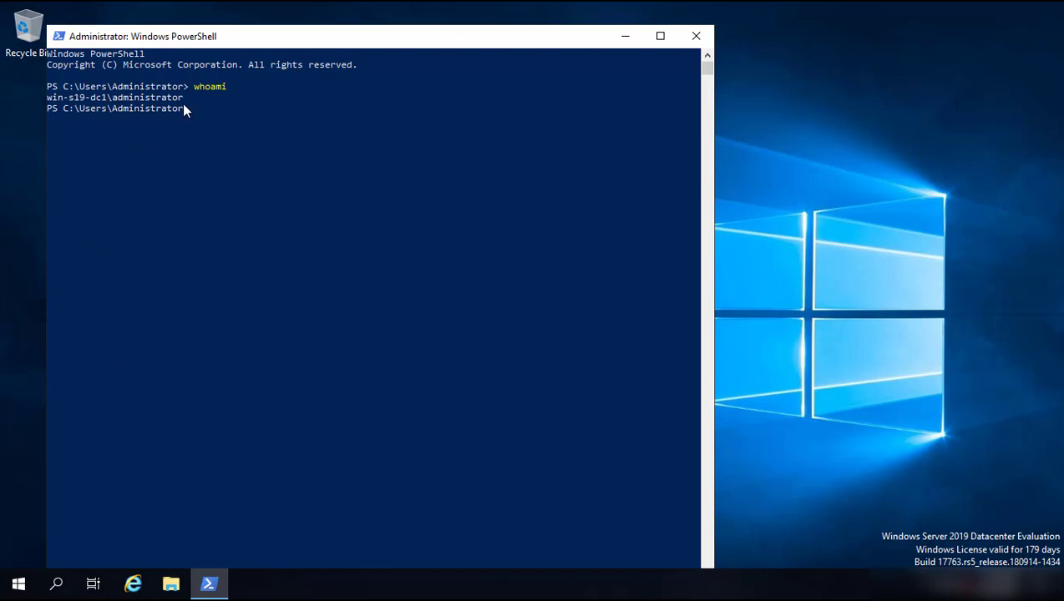
left_click_drag(184, 98, 115, 96)
left_click(184, 111)
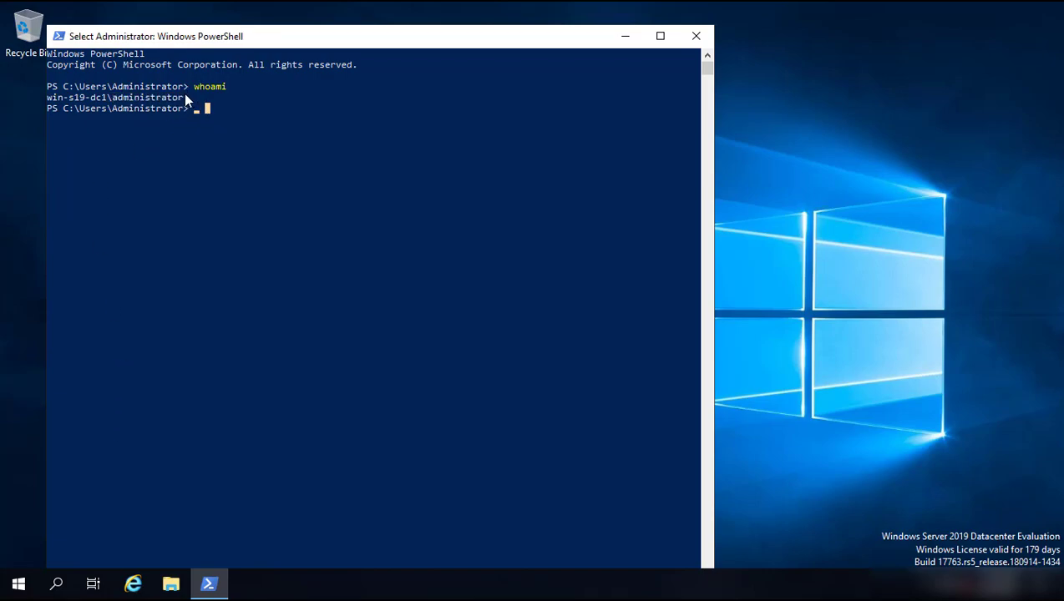
left_click_drag(184, 87, 115, 87)
left_click(191, 107)
left_click(234, 108)
left_click(696, 38)
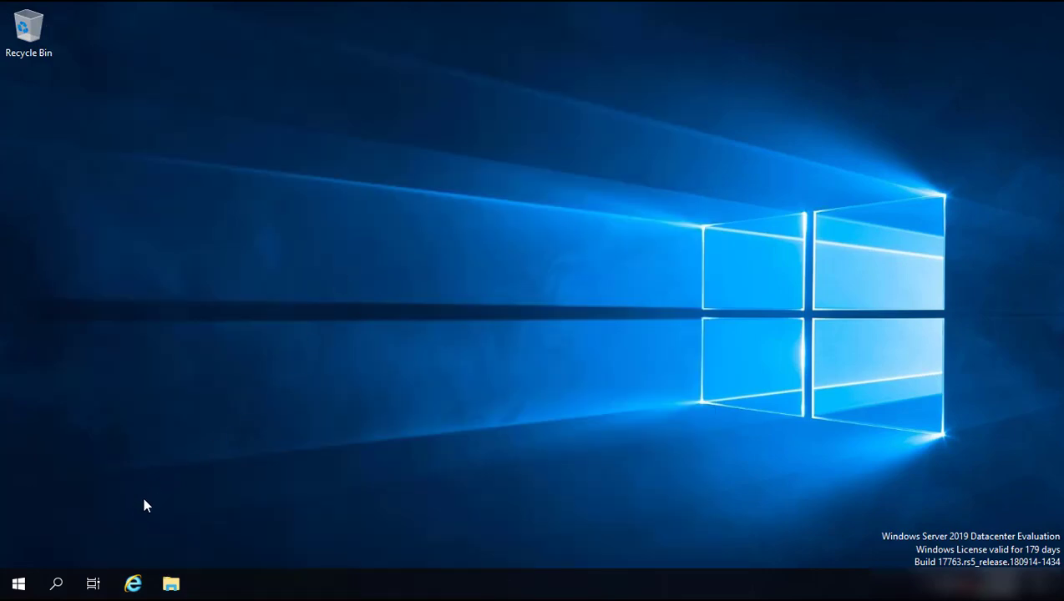
Launch Server Manager and open the network connections from the local server's Ethernet0 property
left_click(19, 584)
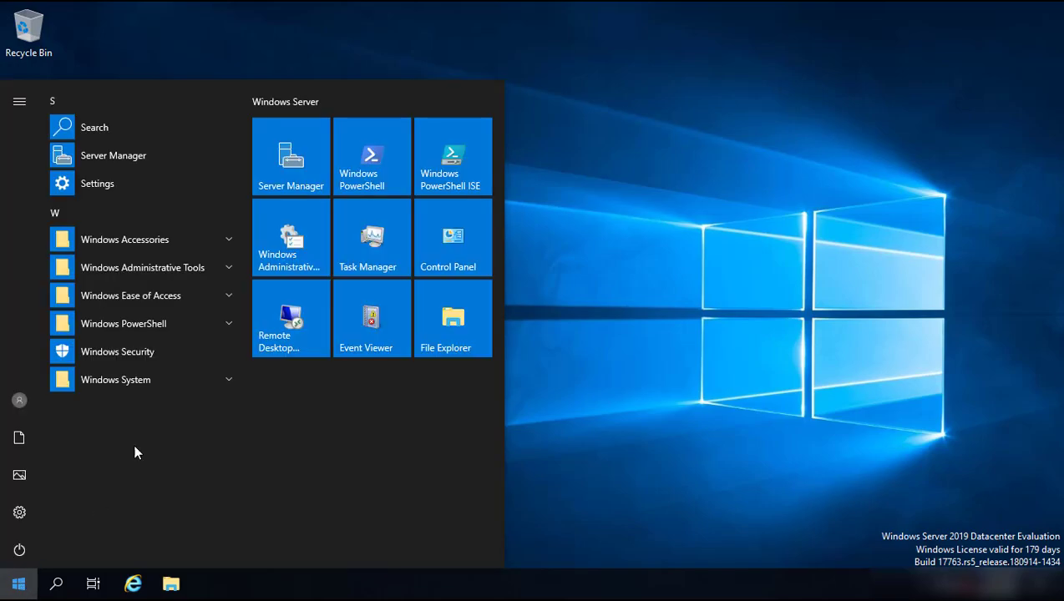
left_click(290, 157)
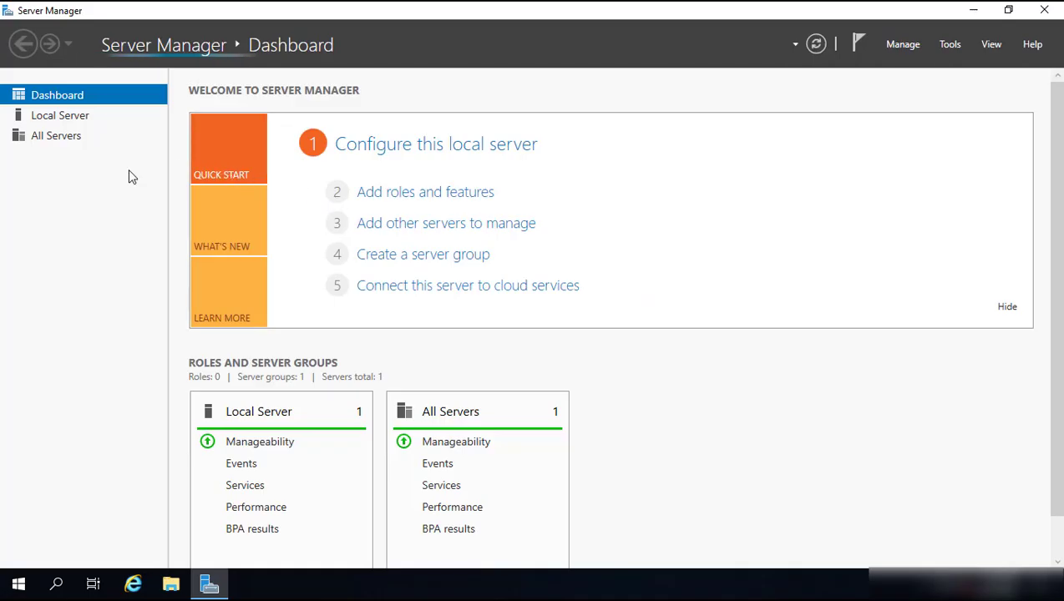
left_click(71, 124)
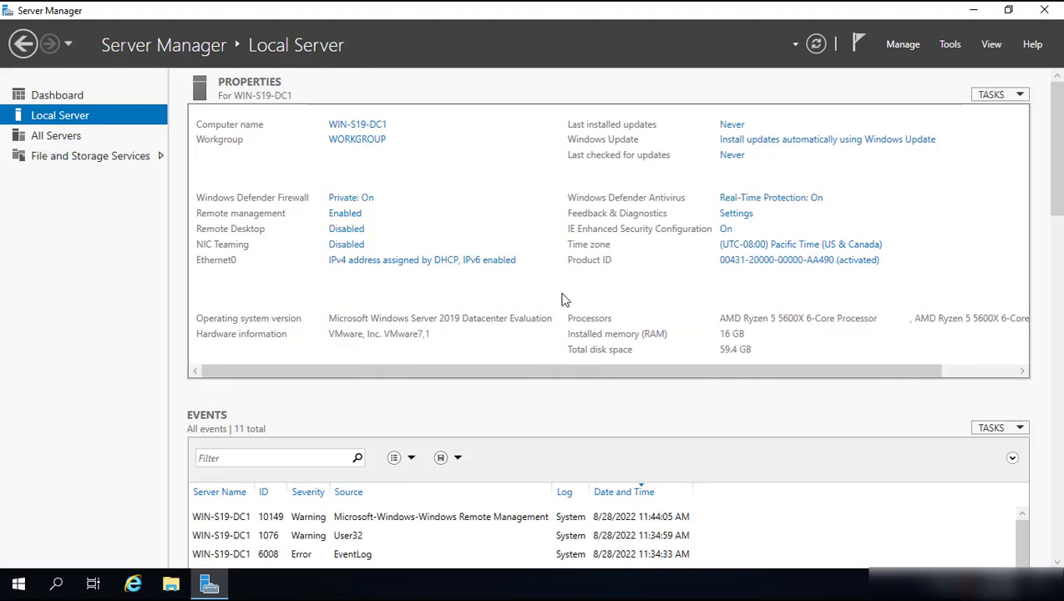
left_click(403, 265)
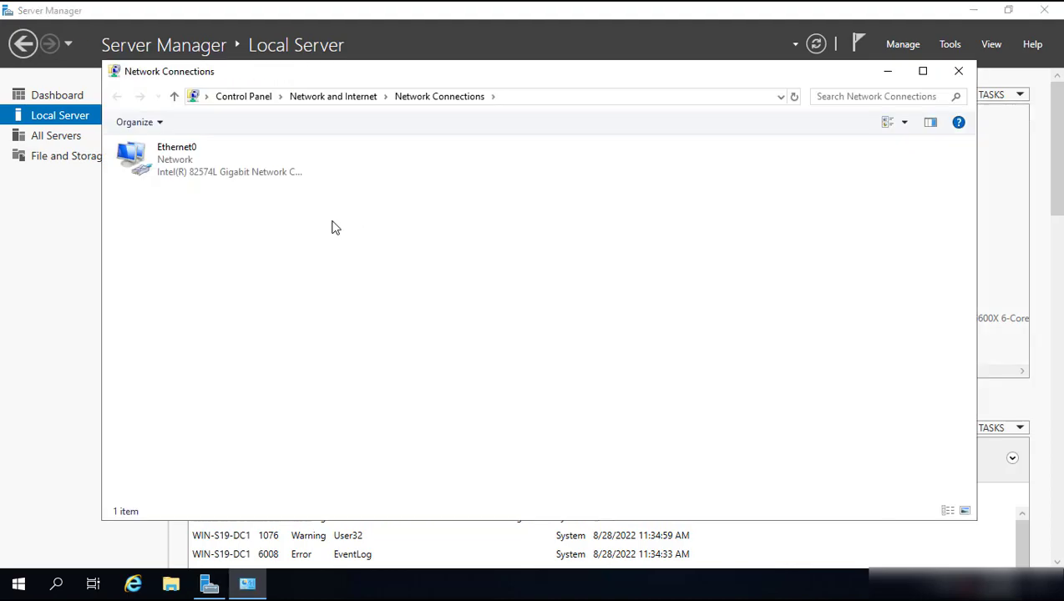
Open the Internet Protocol Version 4 properties of Ethernet0 and choose to use a manually specified IP address
left_click(171, 170)
right_click(157, 155)
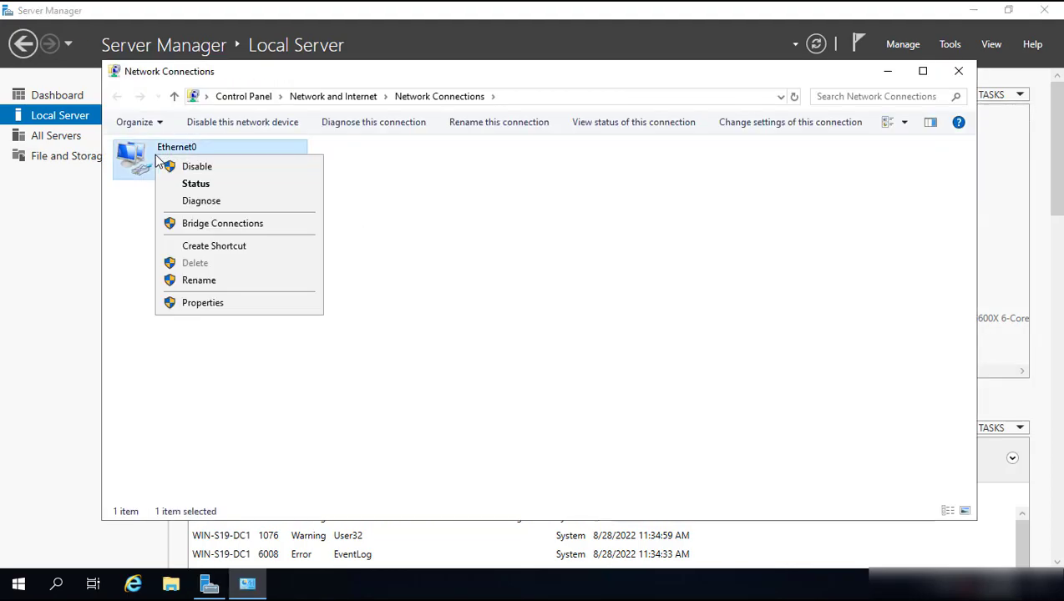
left_click(202, 302)
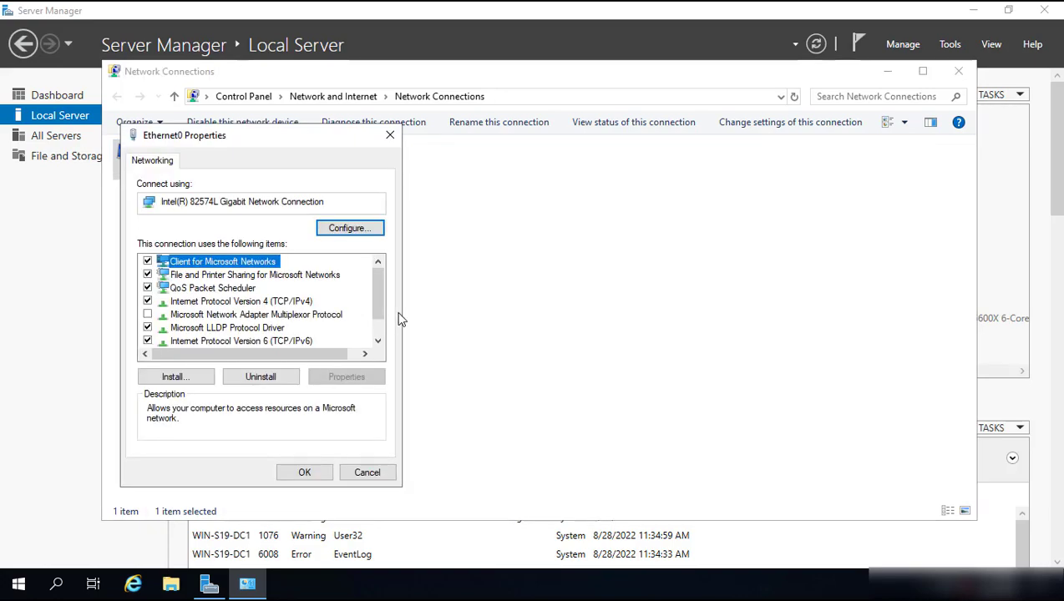
left_click(240, 301)
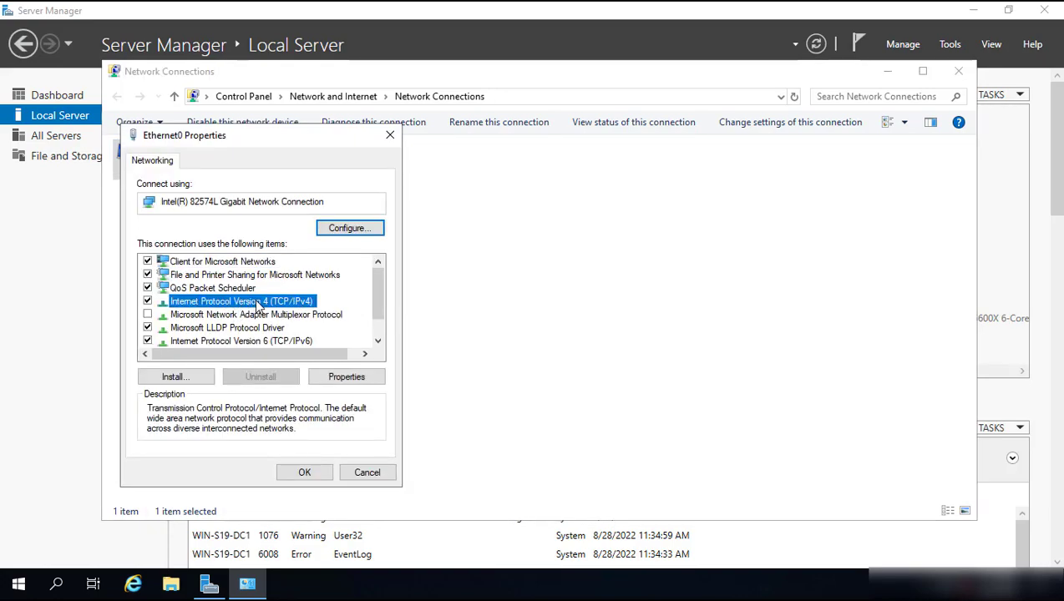
left_click(349, 377)
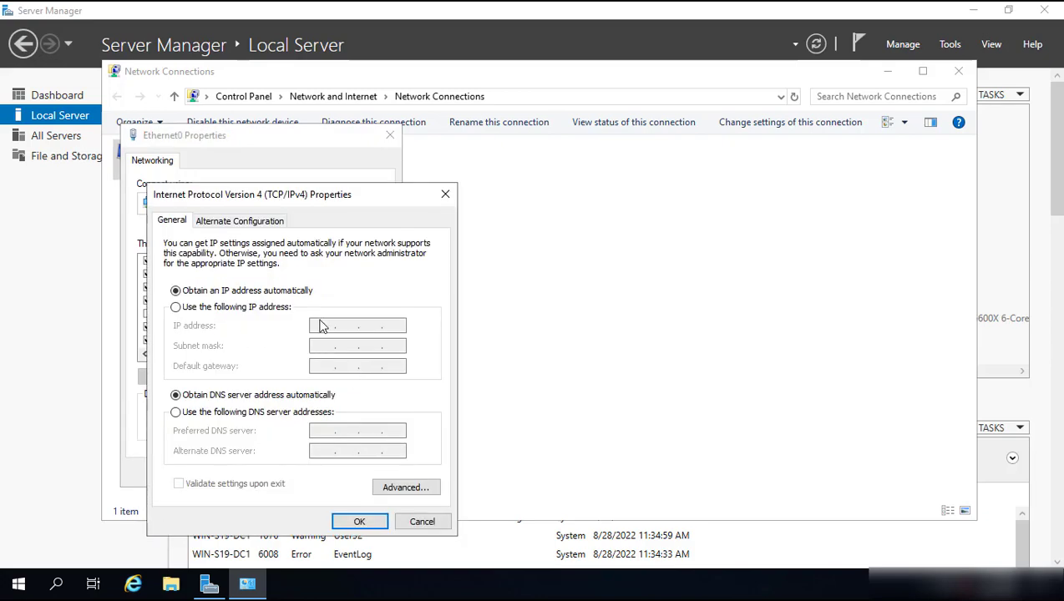
left_click(243, 307)
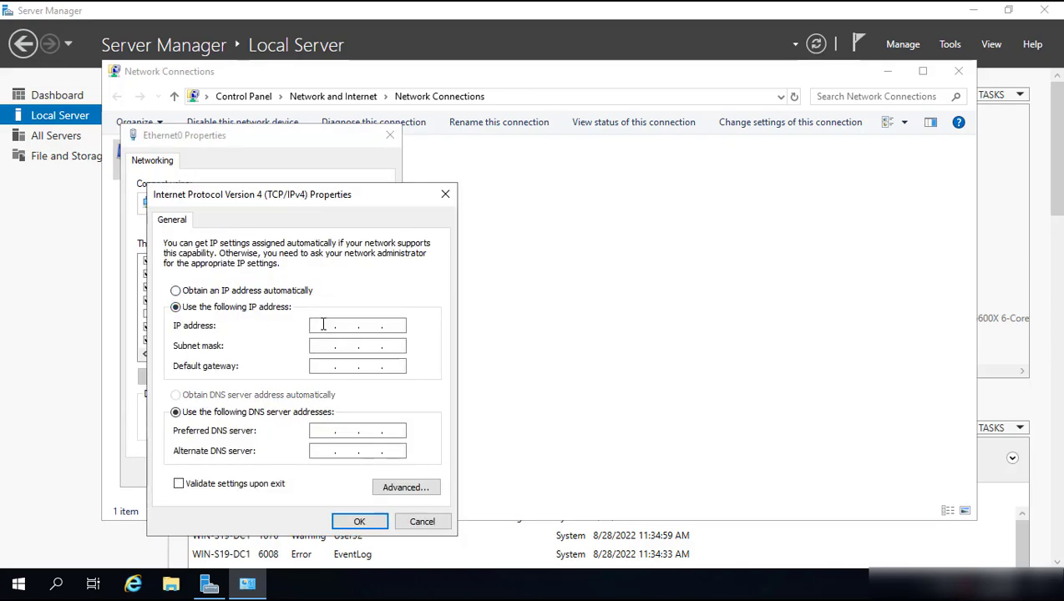
left_click(323, 325)
Run ipconfig /all in Command Prompt and place its window beside the IPv4 properties for reference
left_click(56, 587)
type("cmd")
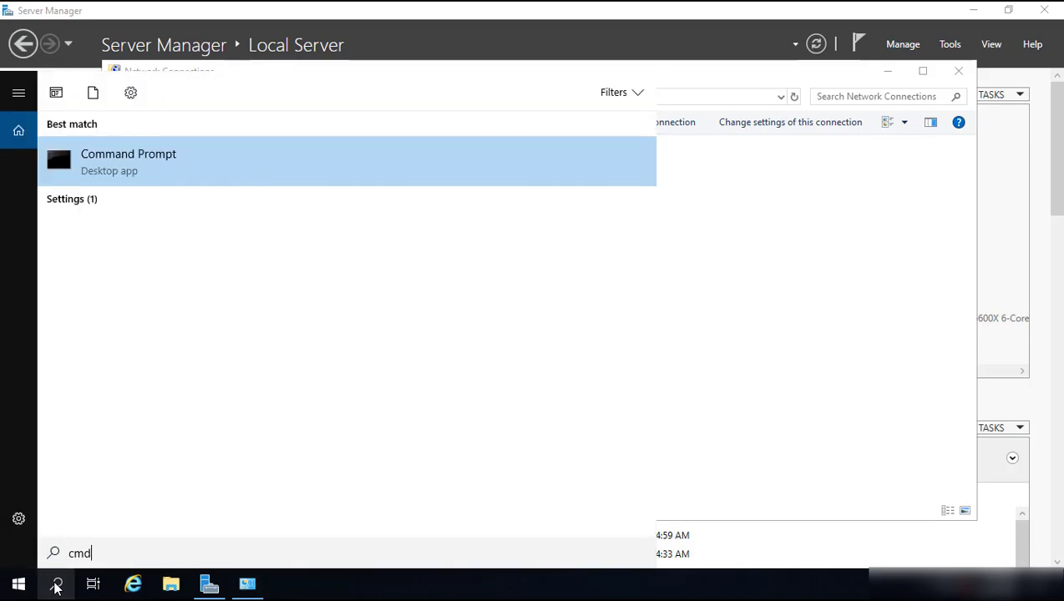
key("Return")
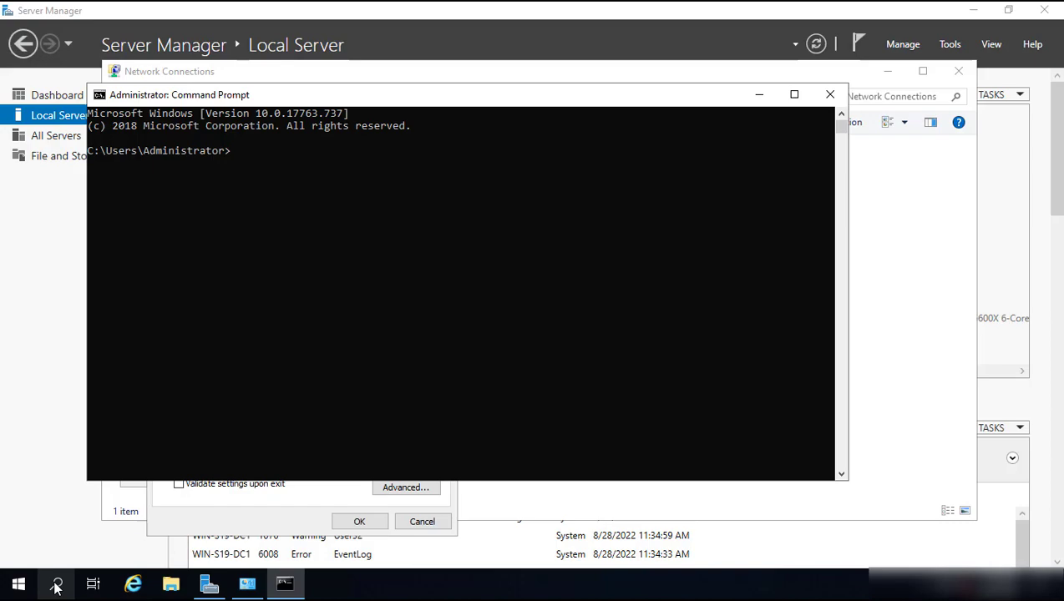
type("ipconfig /all")
key("Return")
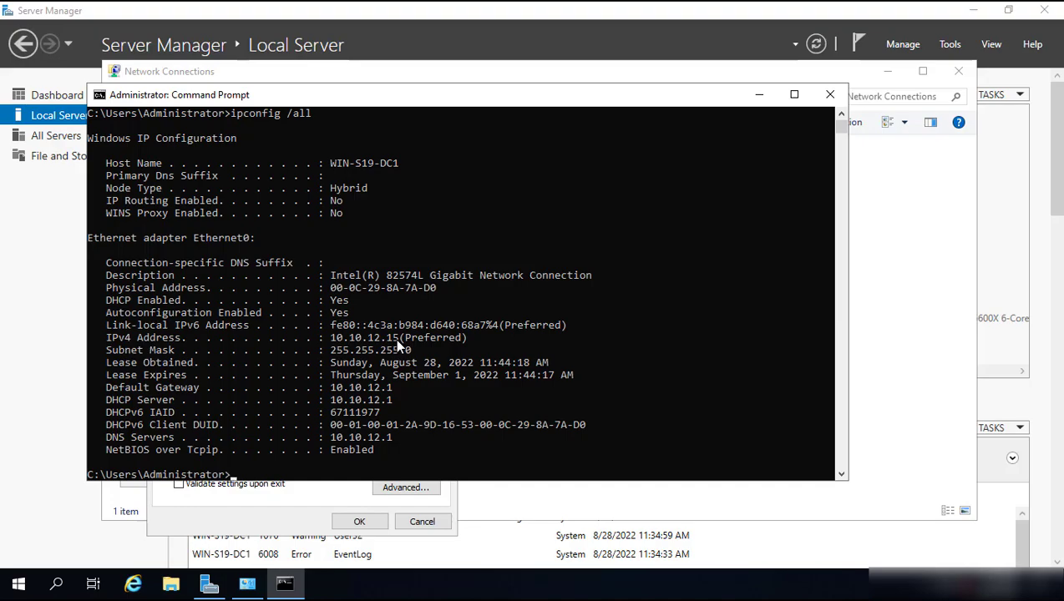
left_click_drag(377, 100, 581, 28)
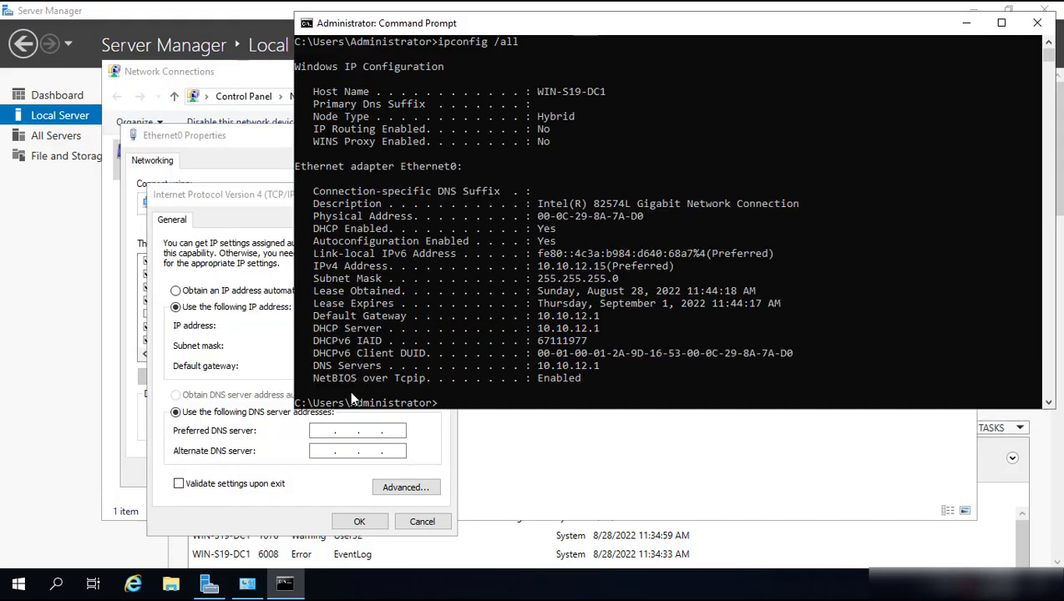
left_click_drag(295, 408, 460, 385)
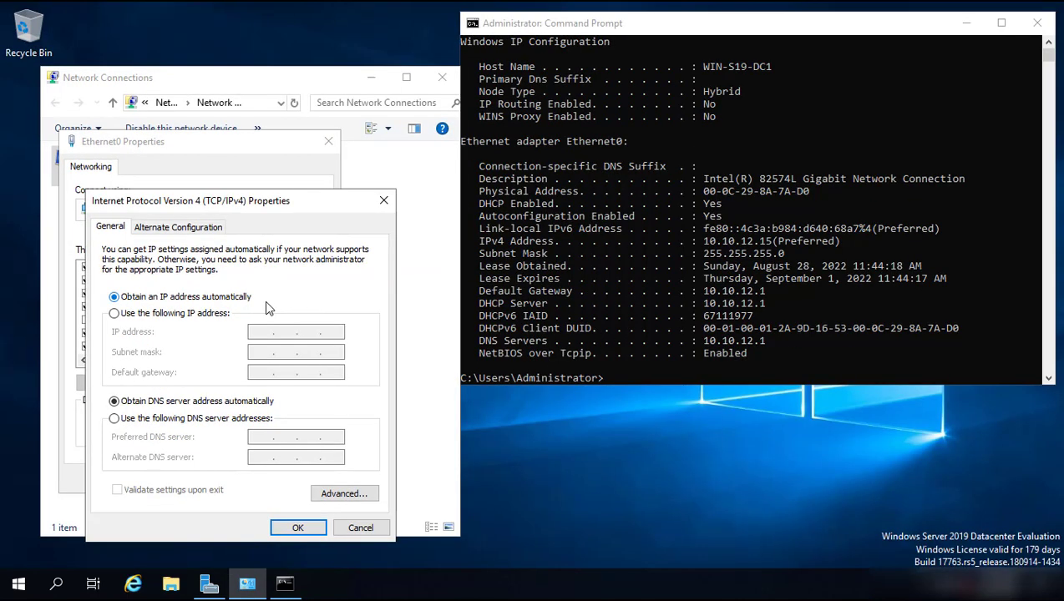
Assign Ethernet0 the static IP address 10.10.12.15 with subnet mask 255.255.255.0
left_click(158, 315)
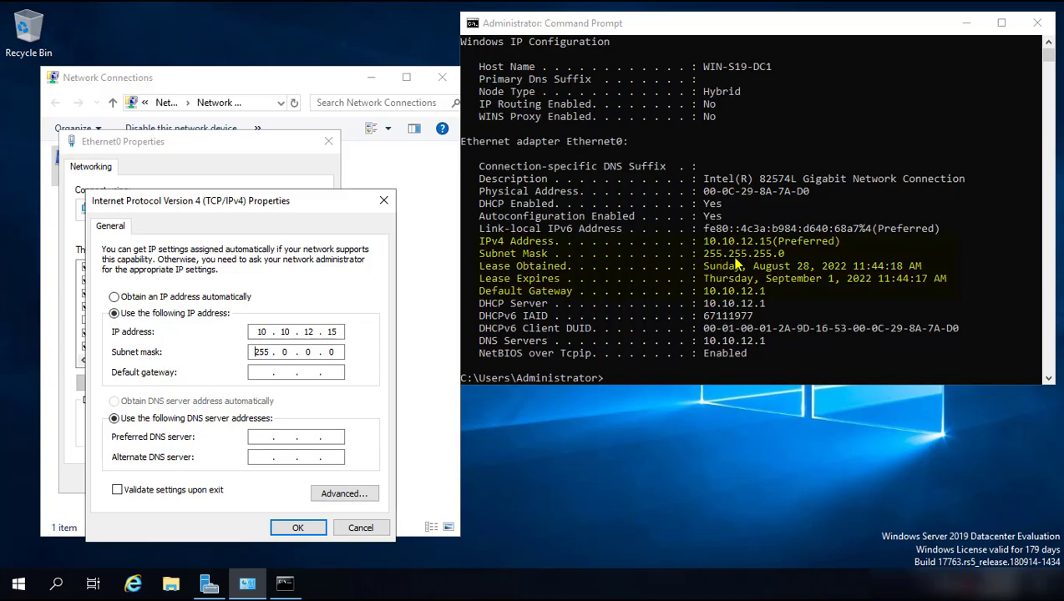
double_click(262, 352)
double_click(281, 352)
type("255.255")
Set the default gateway to 10.10.12.1, preferred DNS to 10.10.12.15 and alternate DNS to 8.8.8.8, and accept the IPv4 settings
left_click(263, 372)
type("10.10.12.1")
type("10.10.12.15")
left_click(258, 460)
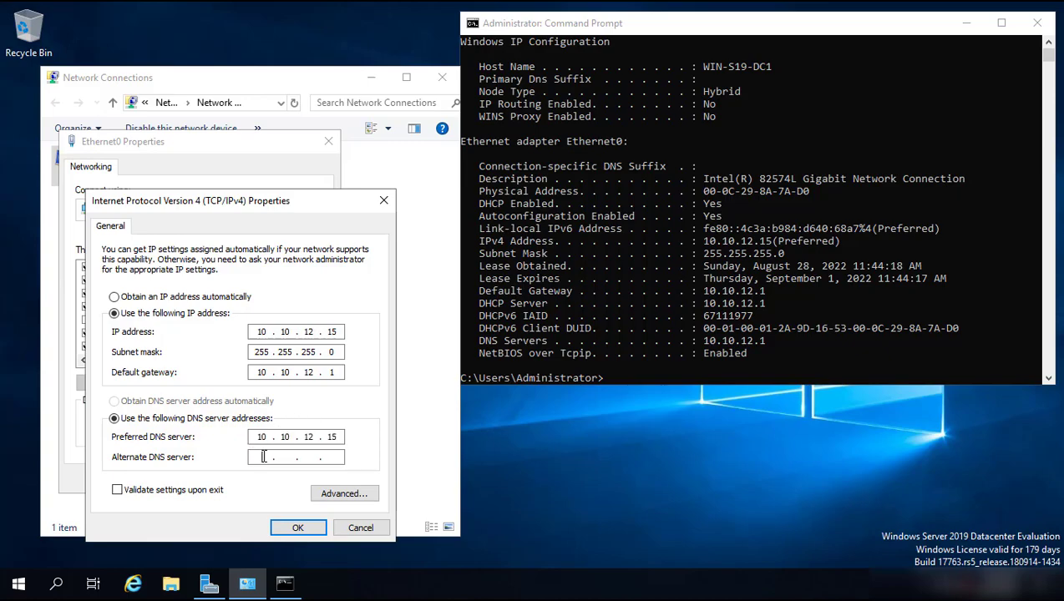
type("8.8.8.8")
left_click(280, 527)
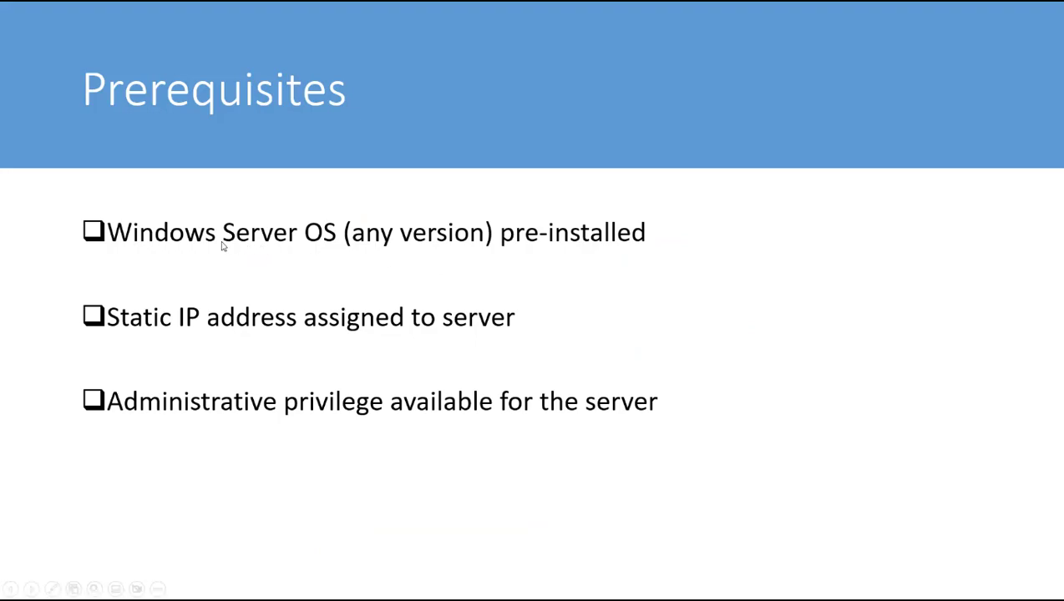
left_click(722, 291)
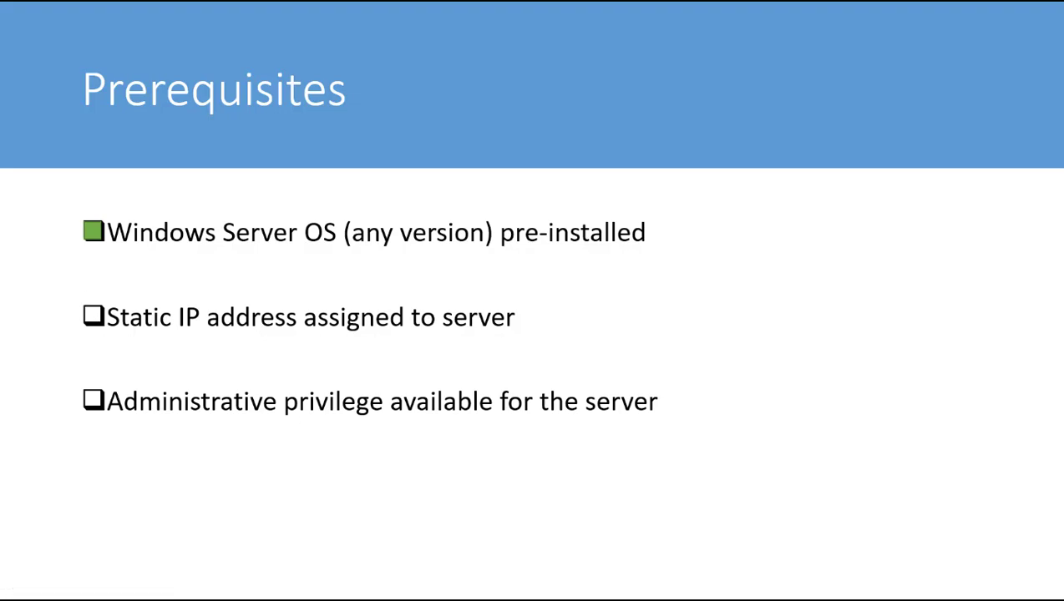
left_click(93, 316)
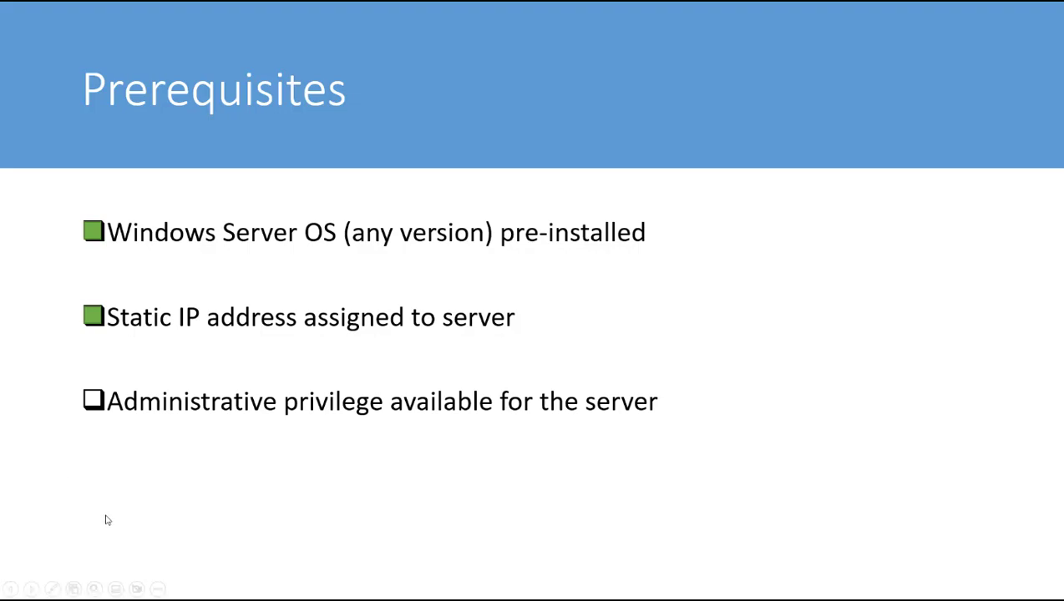
left_click(92, 402)
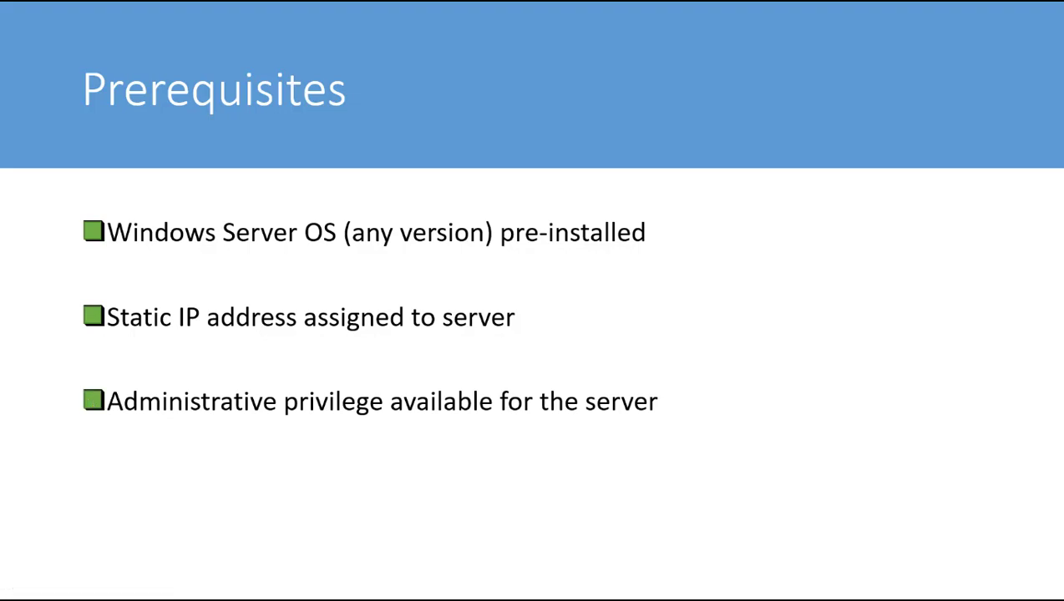
left_click(291, 305)
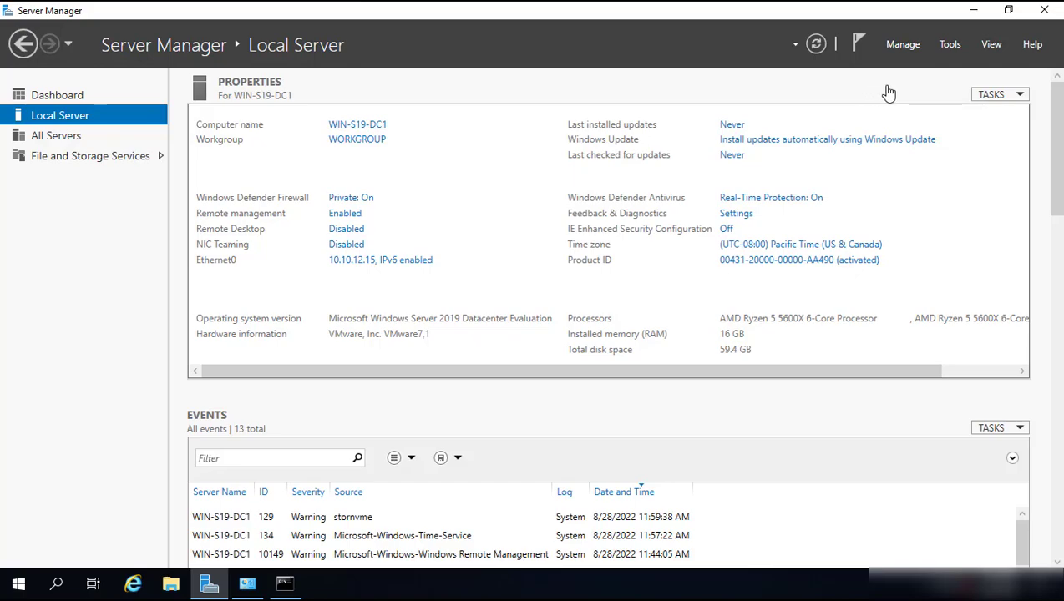
Start adding roles and features with a role-based installation on WIN-S19-DC1, and proceed to the server roles selection
left_click(902, 47)
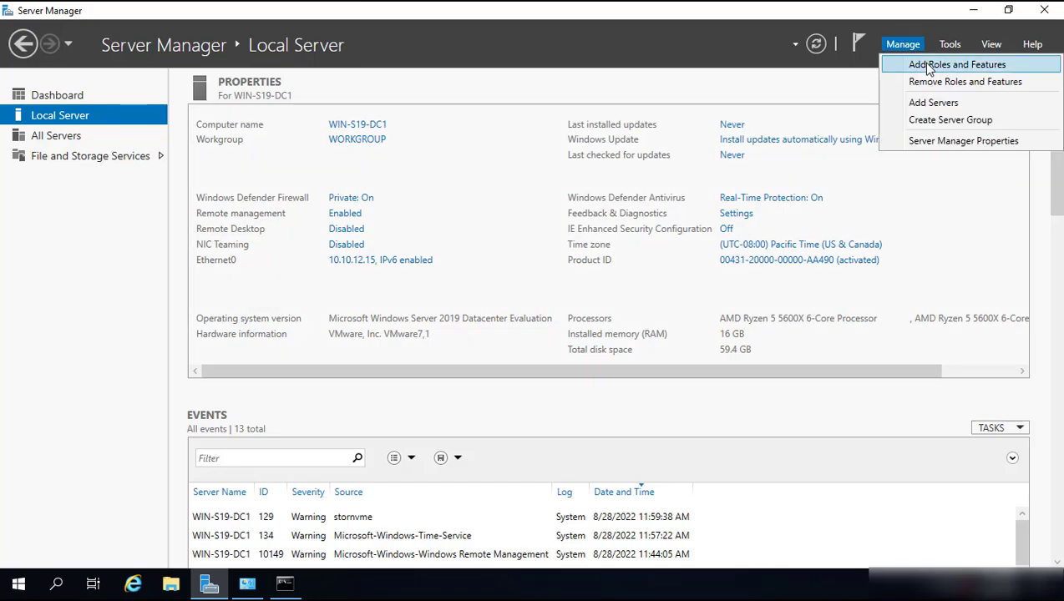
left_click(922, 64)
left_click_drag(464, 35, 653, 103)
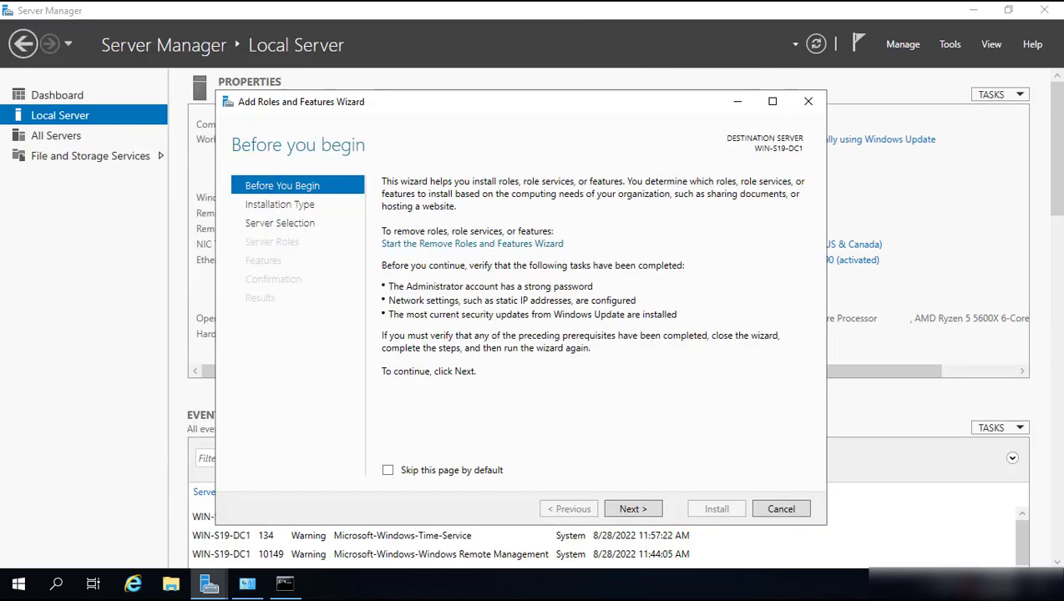
left_click(630, 511)
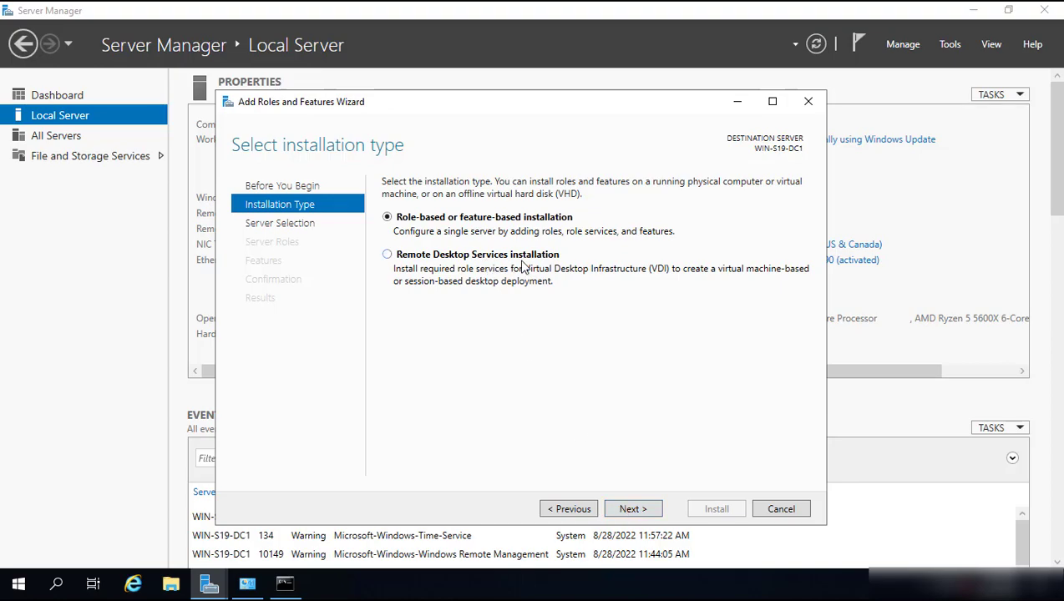
left_click(633, 509)
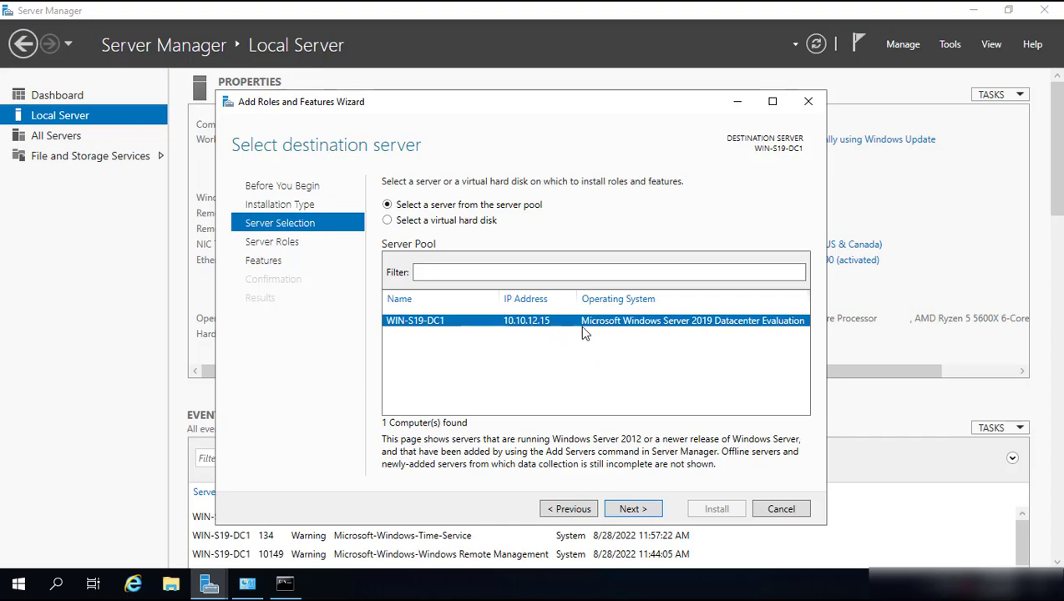
left_click(633, 509)
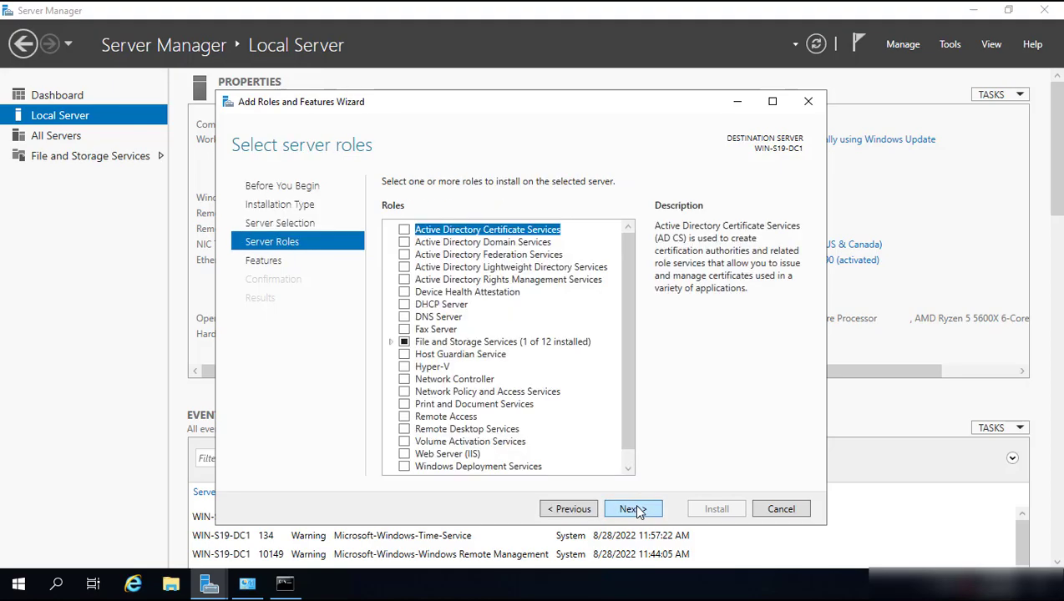
Select the Active Directory Domain Services and DNS Server roles, adding their required features with management tools included
left_click(468, 243)
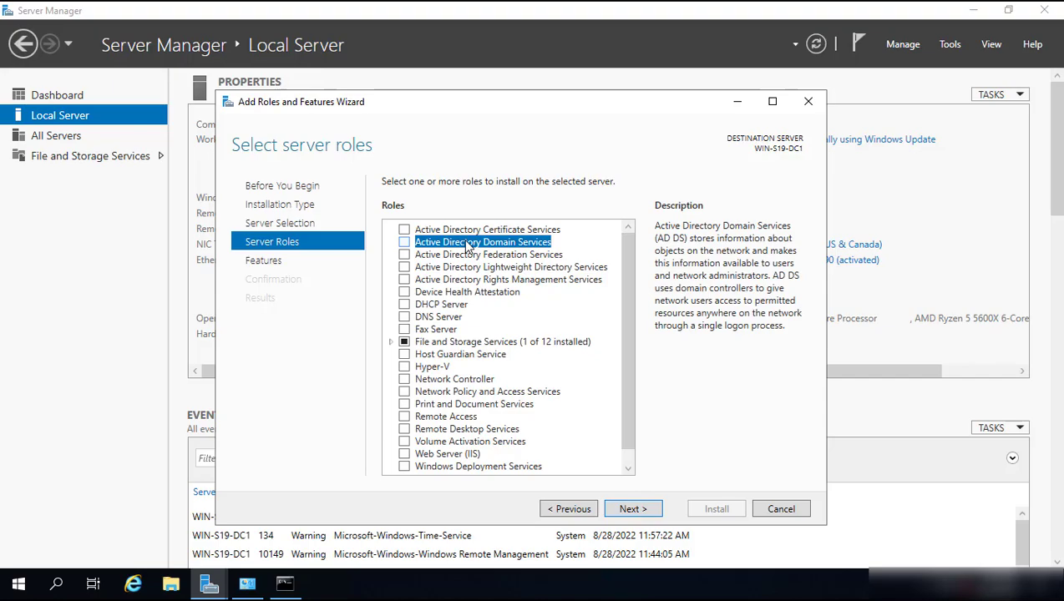
left_click(404, 243)
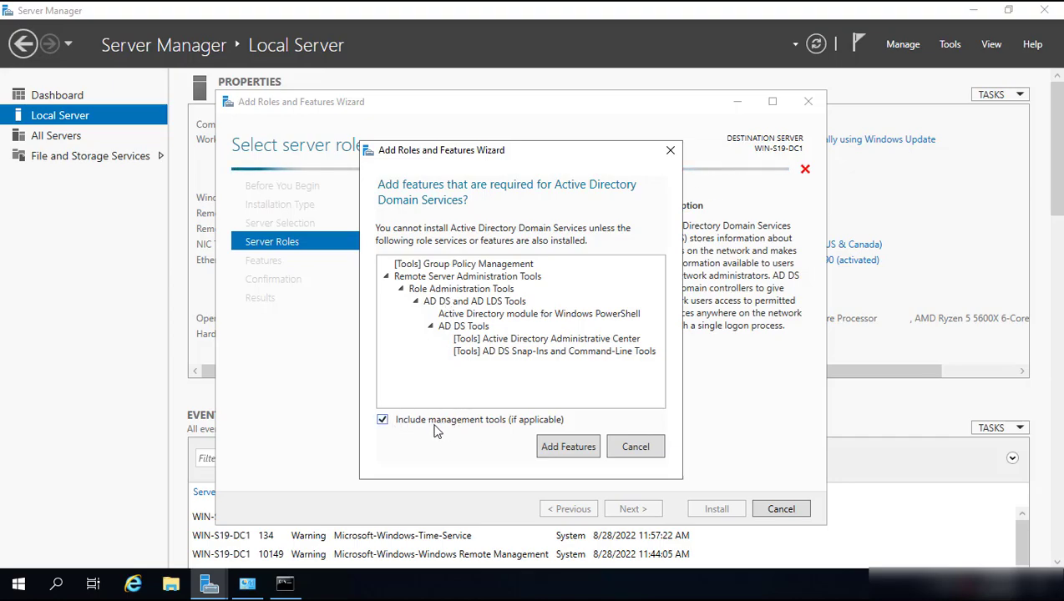
left_click(564, 449)
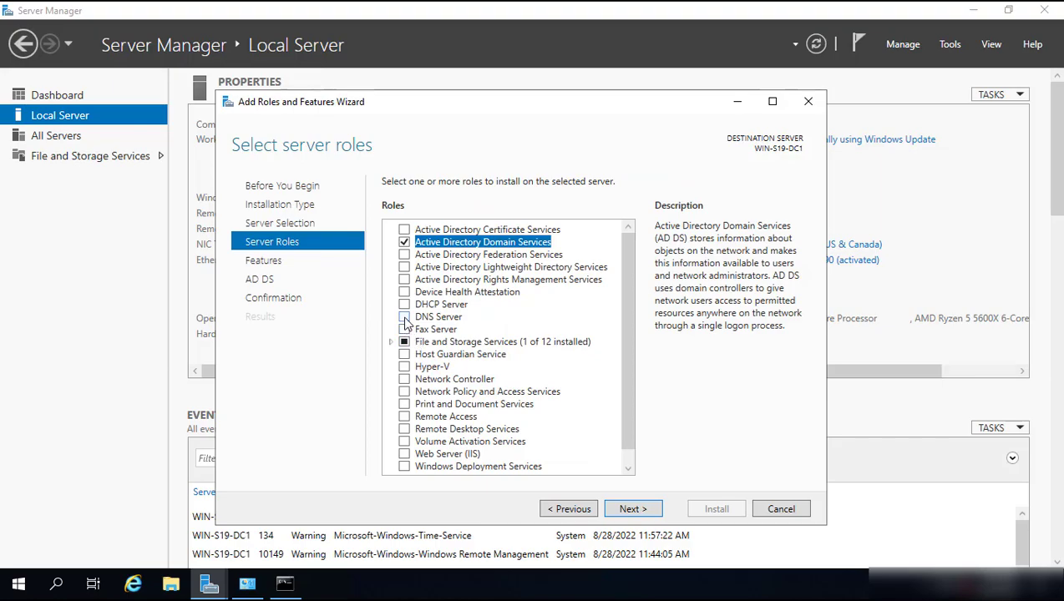
left_click(405, 320)
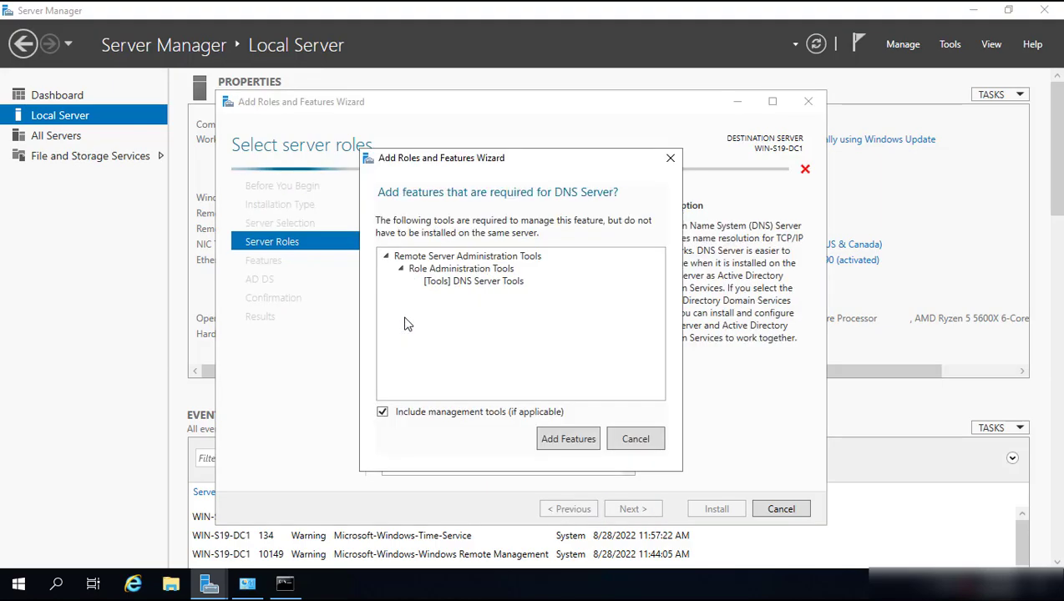
left_click(567, 439)
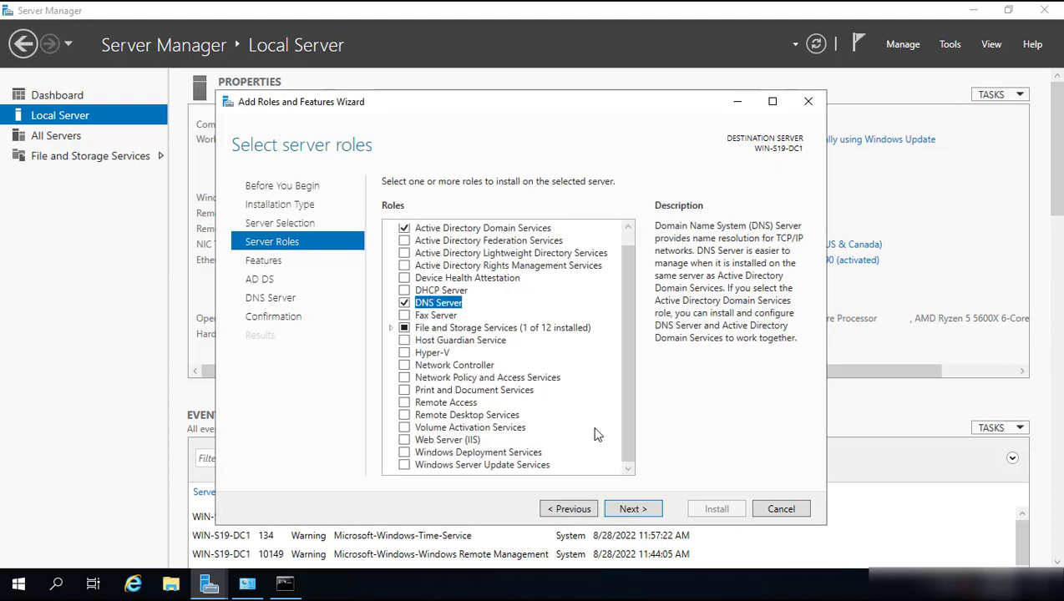
scroll(596, 434, "up", 1)
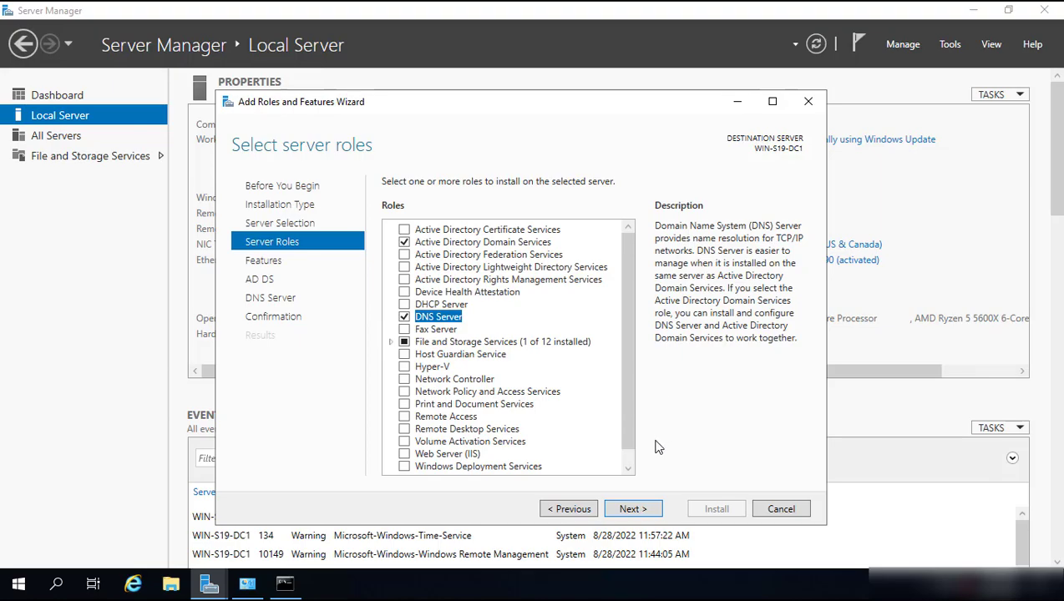
left_click_drag(622, 379, 623, 403)
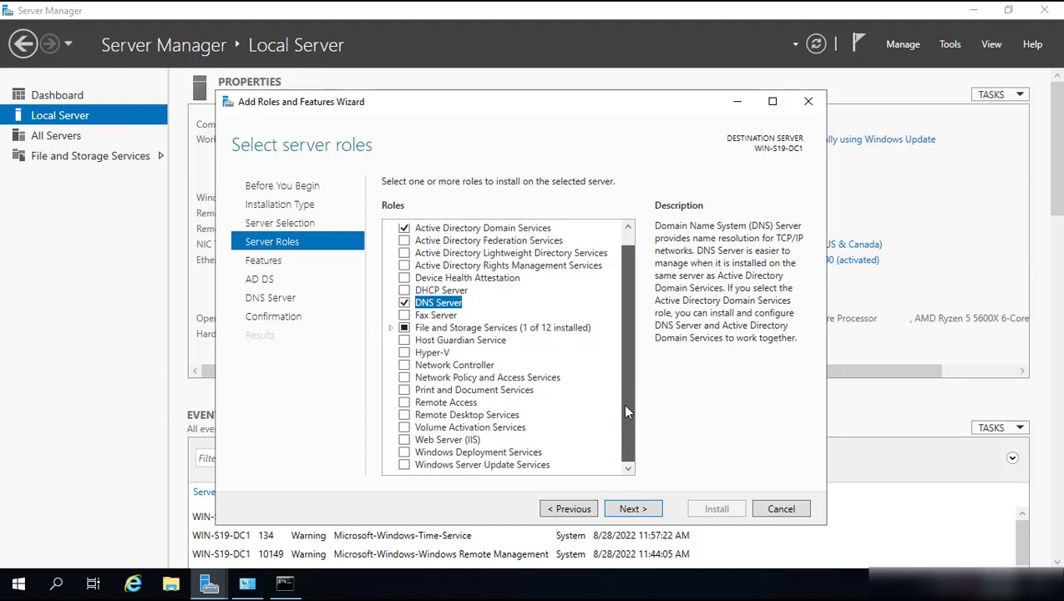
scroll(488, 418, "up", 1)
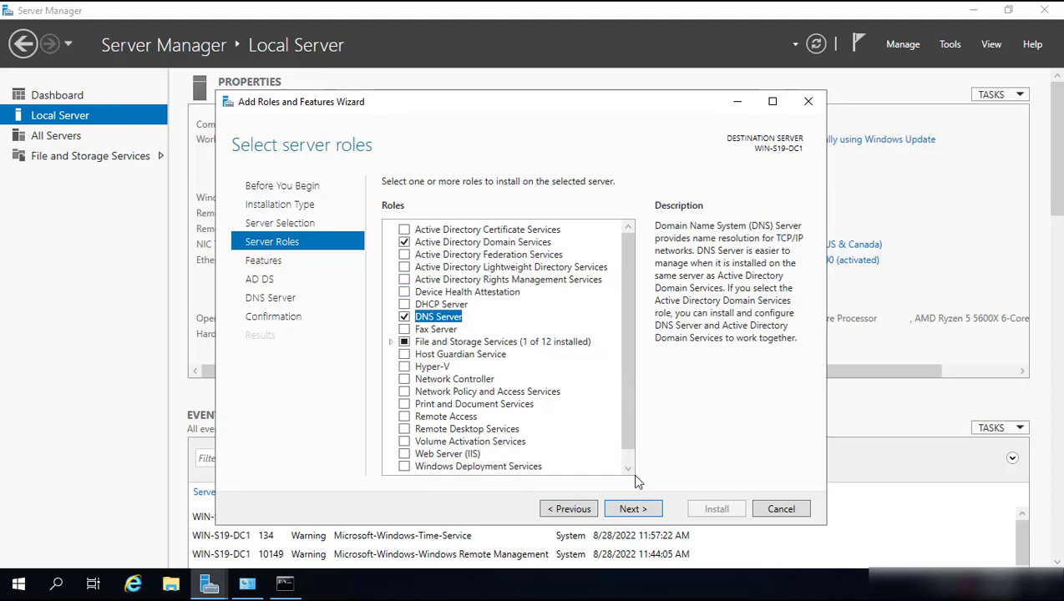
Keep the default feature selection and install the chosen roles without enabling automatic restart
left_click(632, 510)
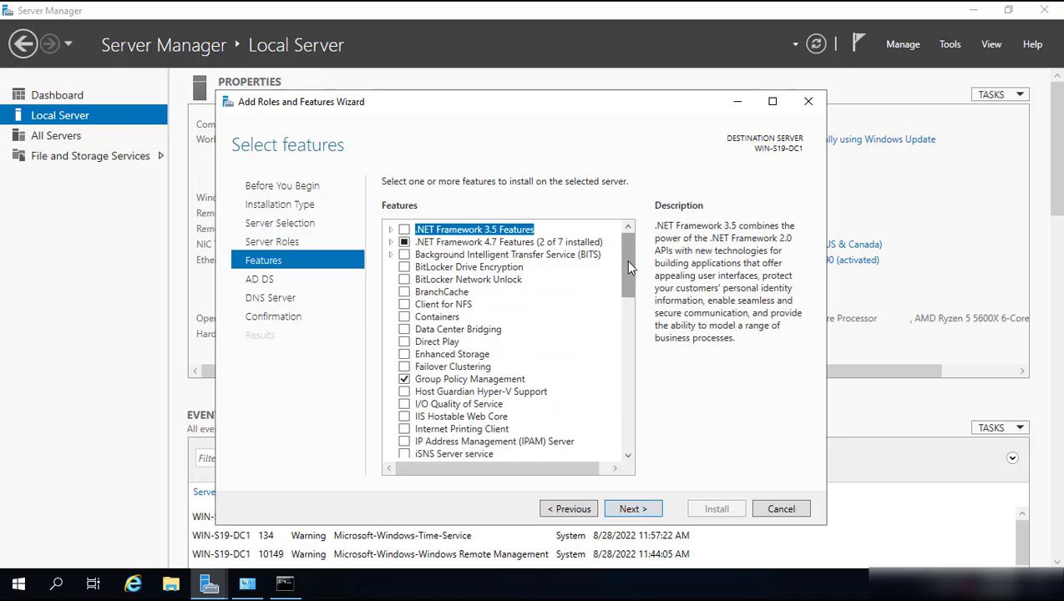
mouse_move(625, 260)
left_mouse_down()
mouse_move(633, 428)
mouse_move(631, 242)
left_mouse_up()
left_click(640, 511)
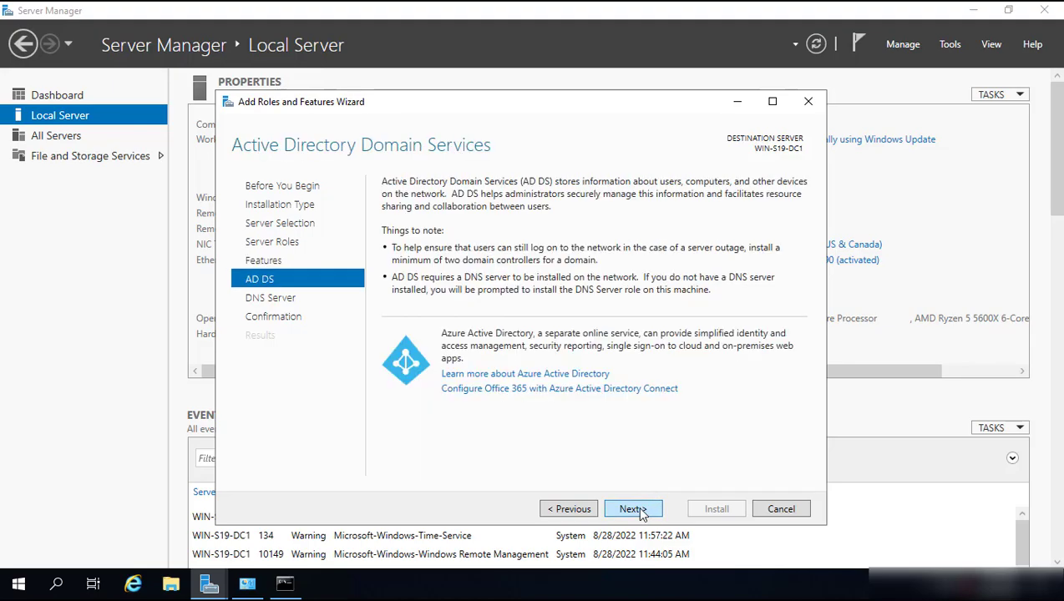
left_click(638, 512)
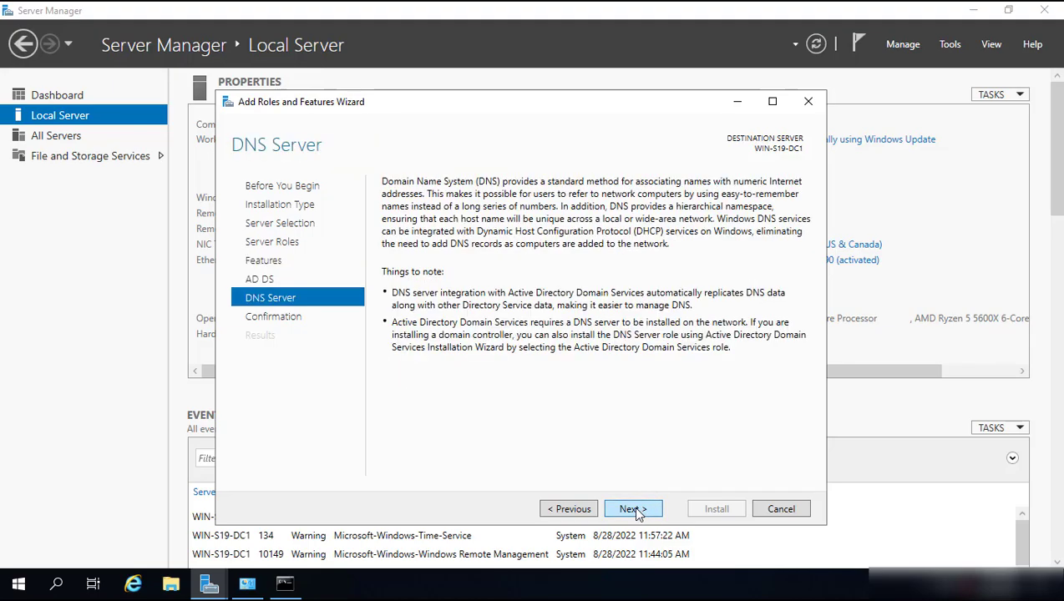
left_click(637, 513)
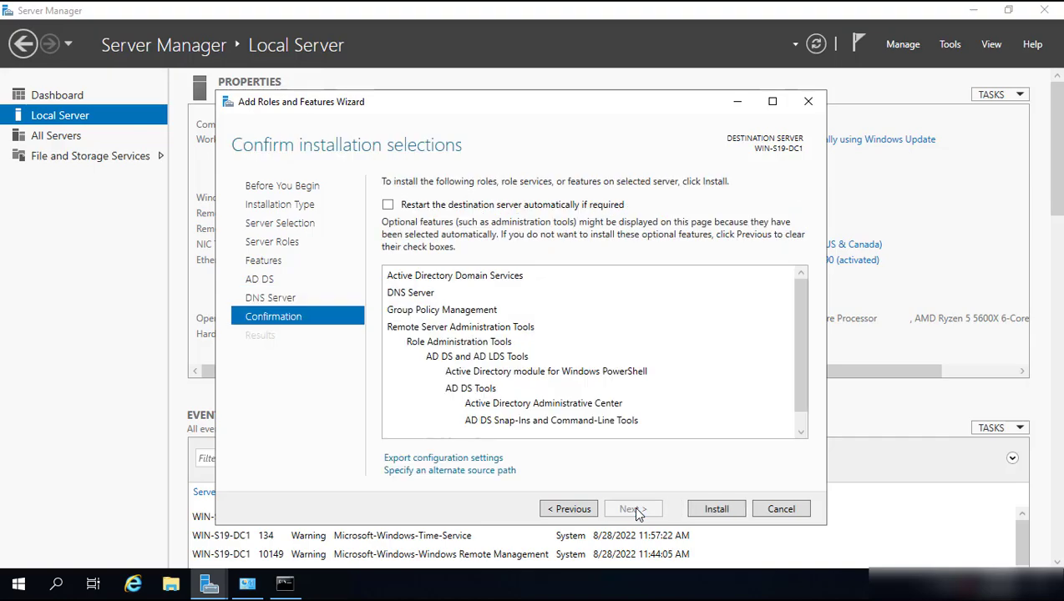
left_click(718, 510)
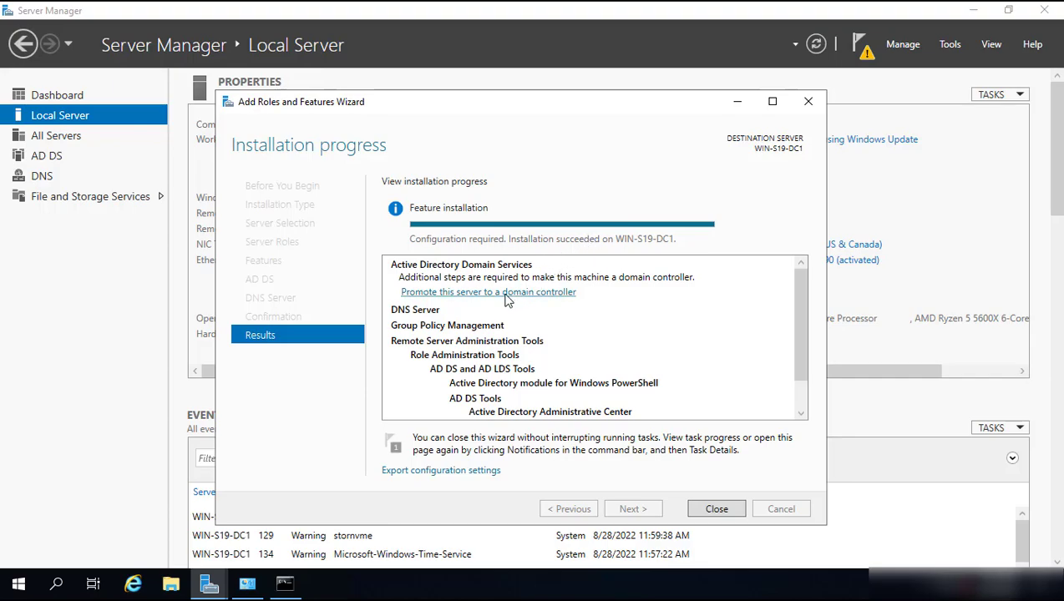
Start promoting this server to a domain controller in a new forest with root domain name alp.local
left_click(486, 293)
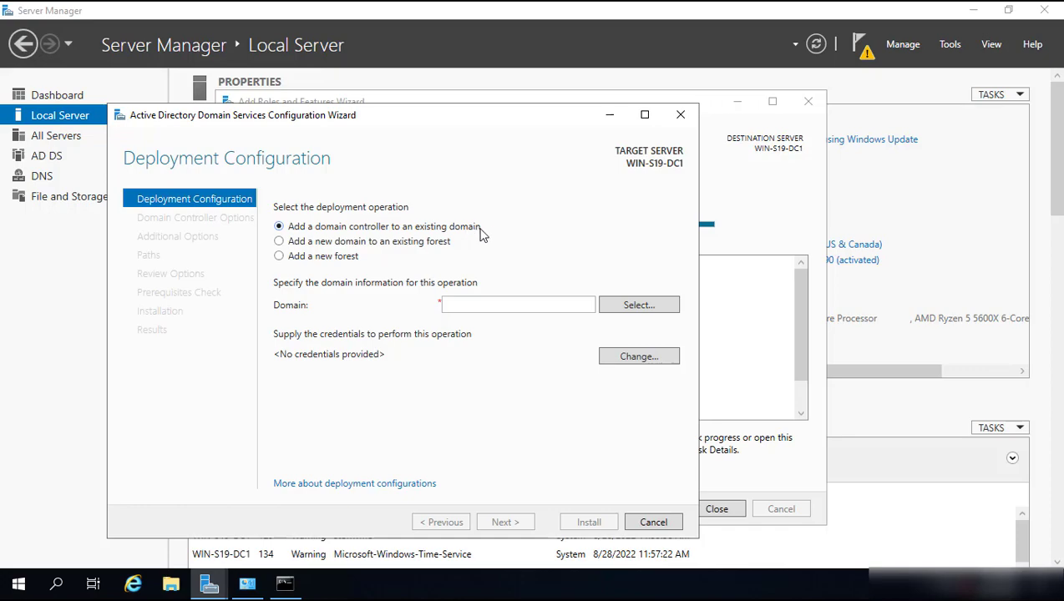
left_click(516, 302)
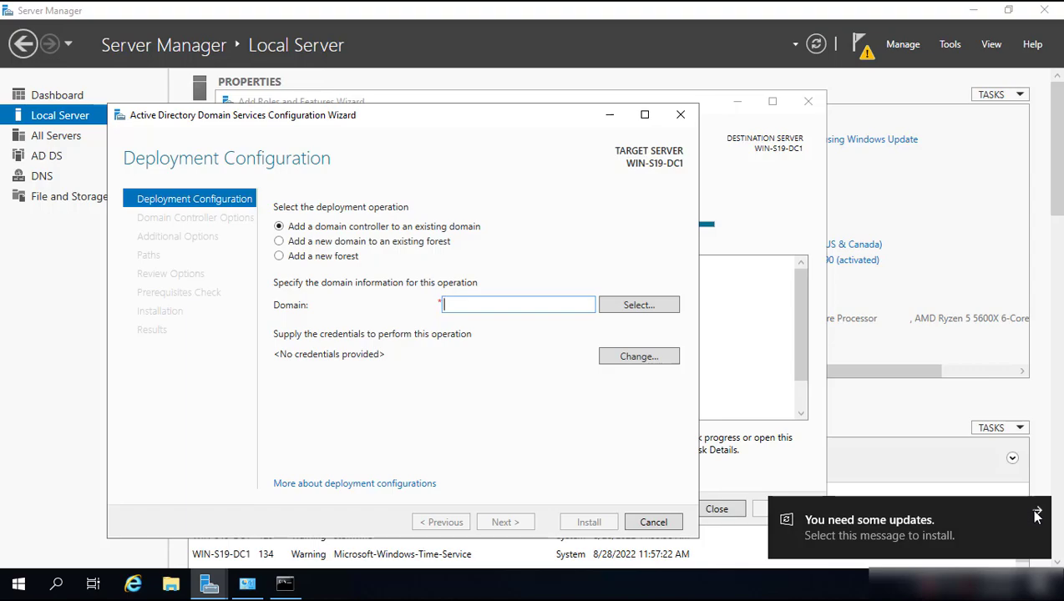
left_click(318, 259)
left_click(478, 306)
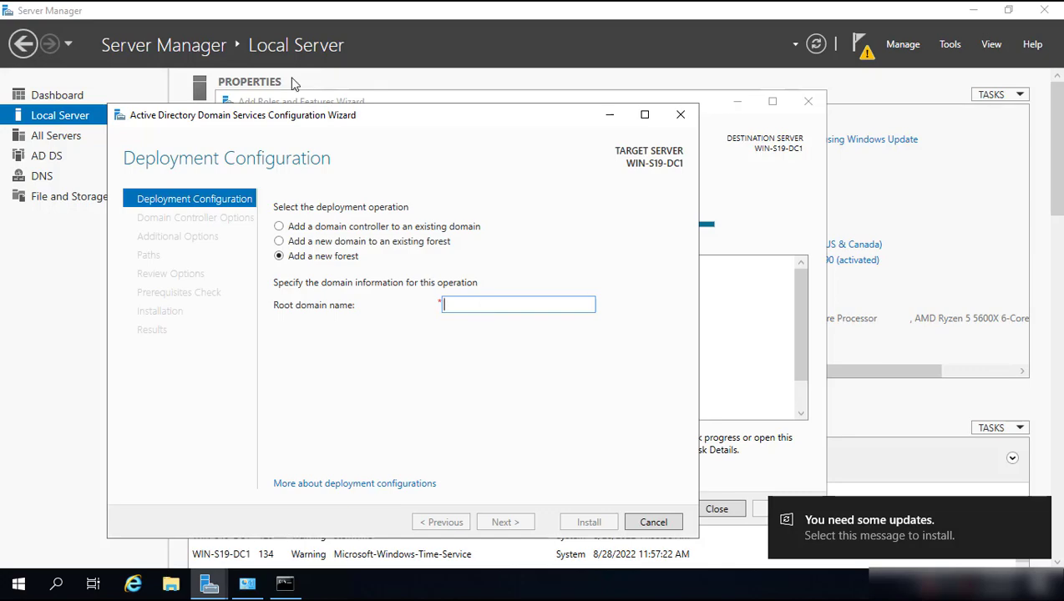
type("alp.local")
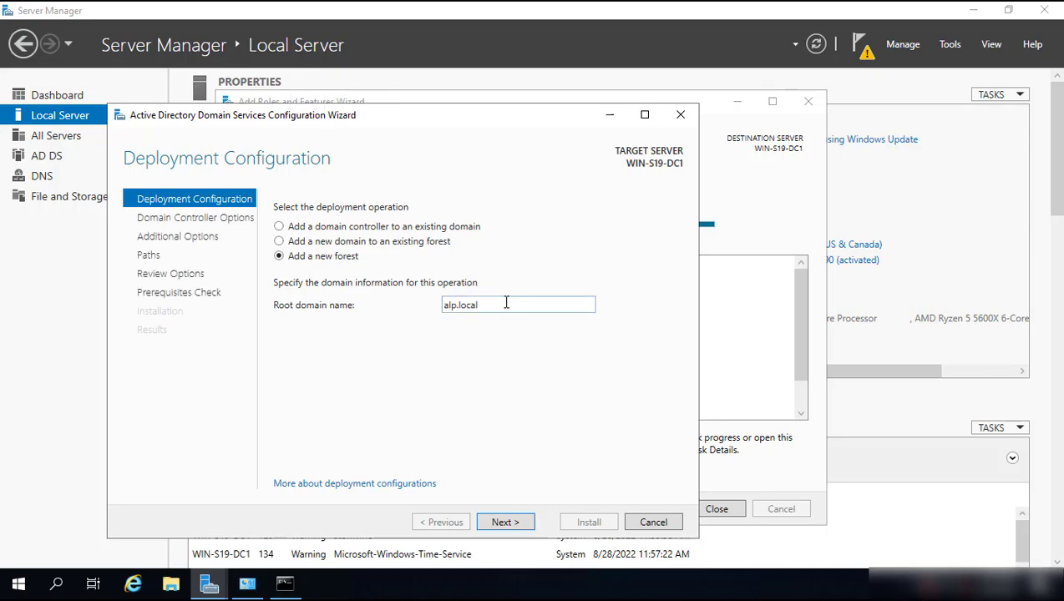
left_click(511, 521)
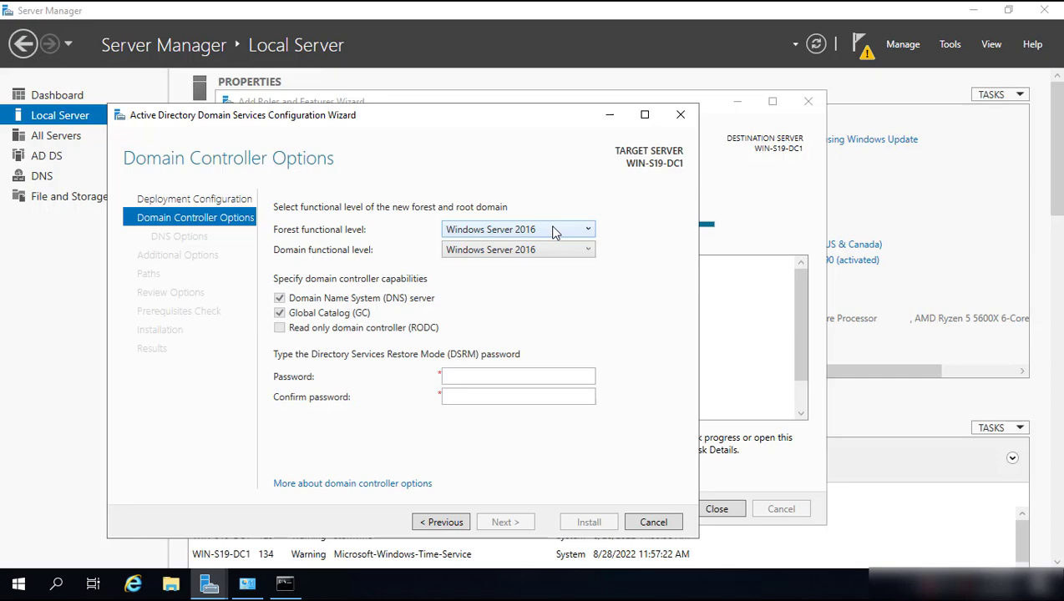
Keep forest and domain functional levels at Windows Server 2016, and enter and confirm the Directory Services Restore Mode password
left_click(553, 231)
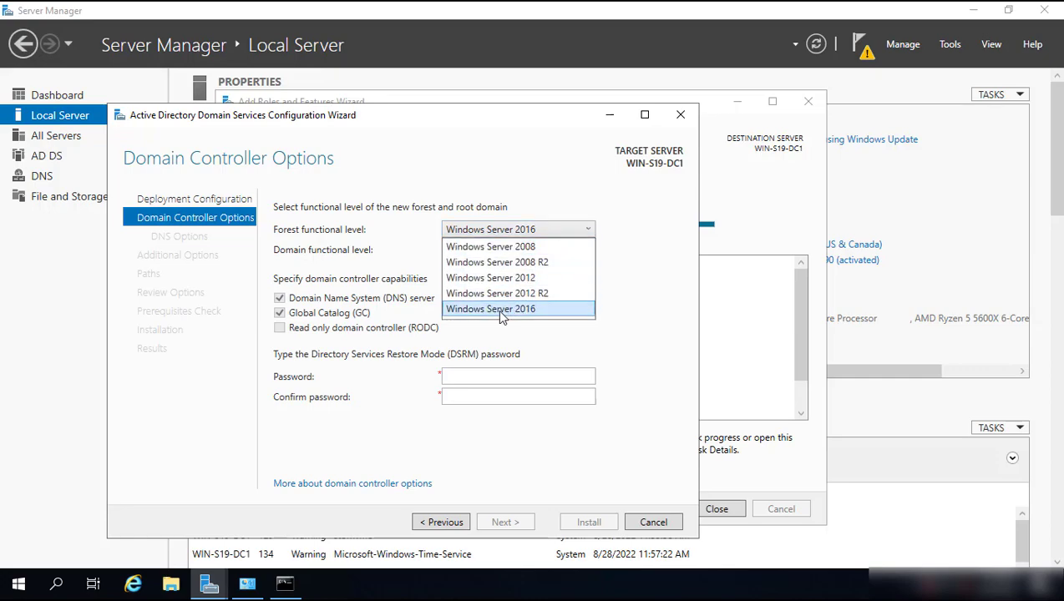
left_click(532, 315)
left_click(528, 255)
left_click(540, 268)
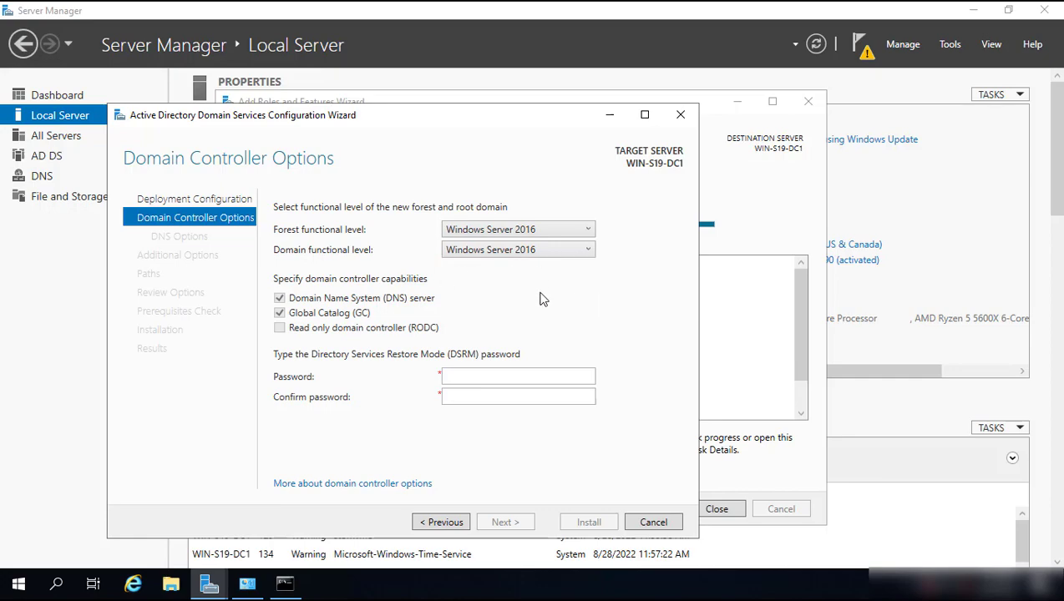
left_click(479, 375)
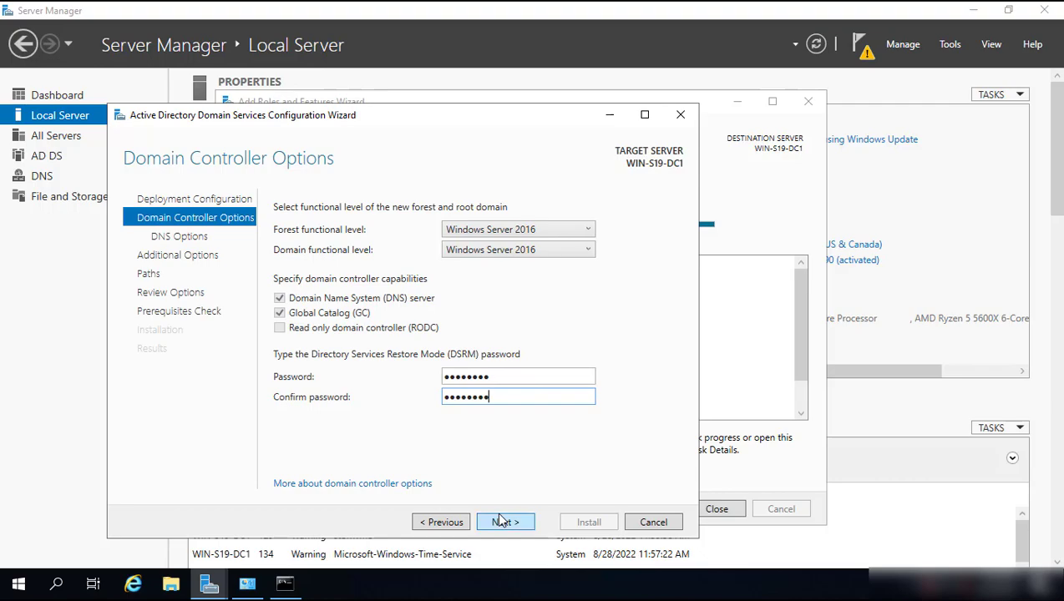
left_click(501, 521)
Read the full DNS delegation warning and dismiss it
left_click(610, 199)
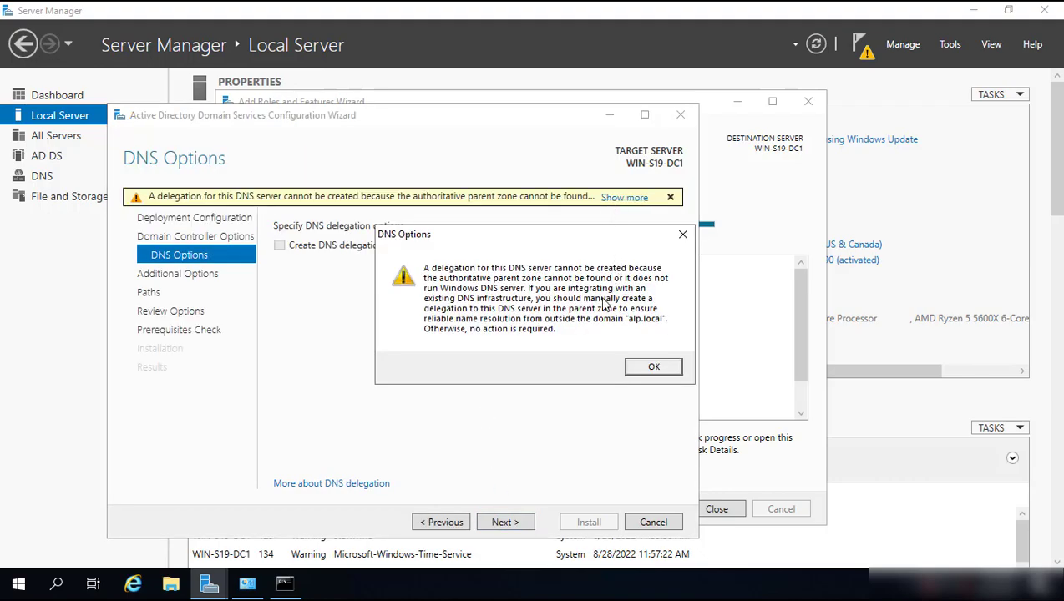
left_click_drag(566, 237, 575, 288)
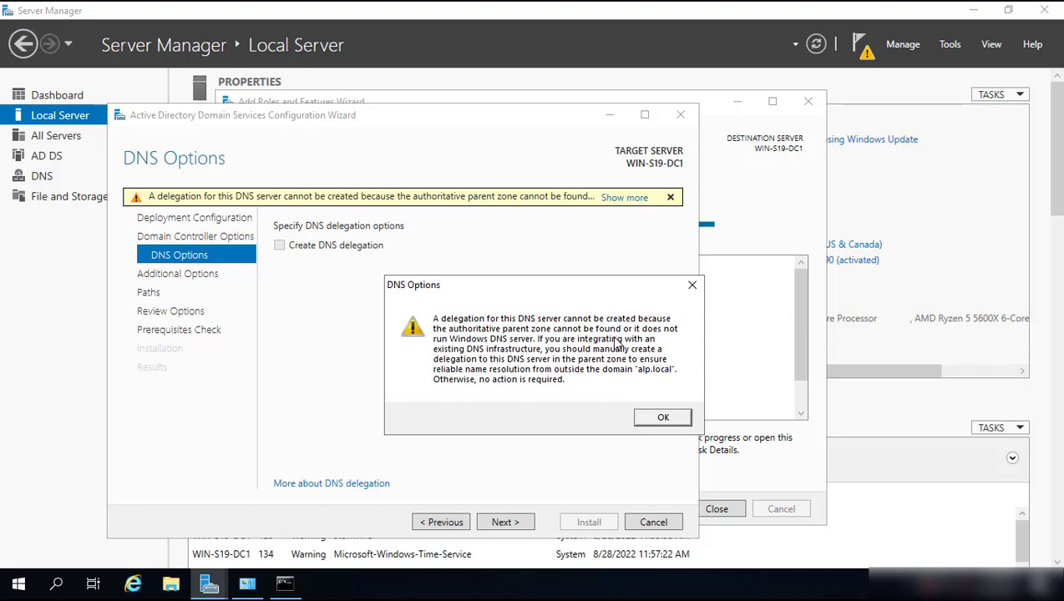
left_click(661, 418)
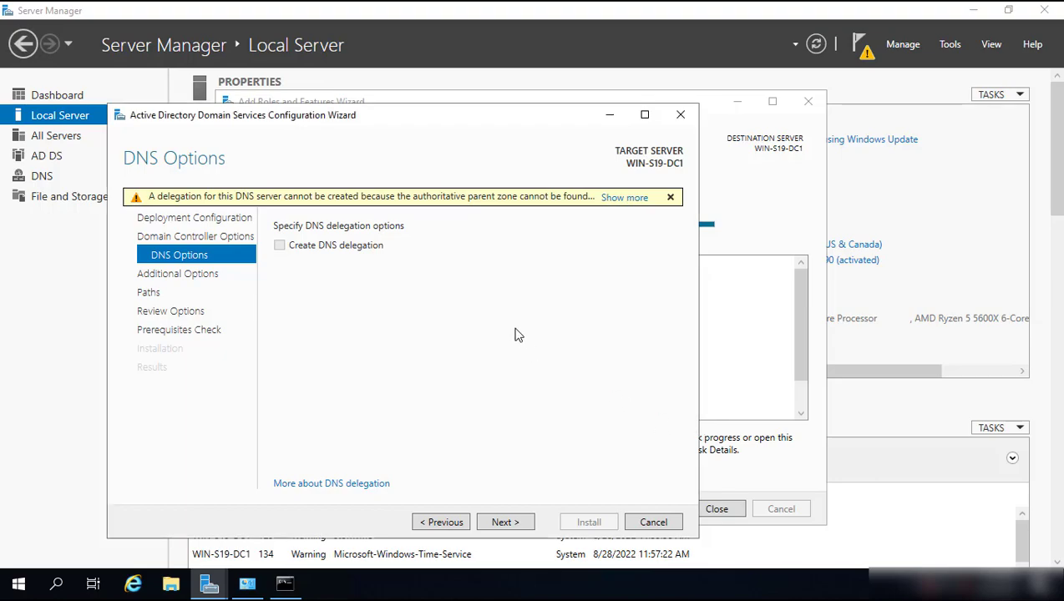
Continue without DNS delegation, accepting the NetBIOS domain name ALP and the default database, log and SYSVOL folders
left_click(505, 523)
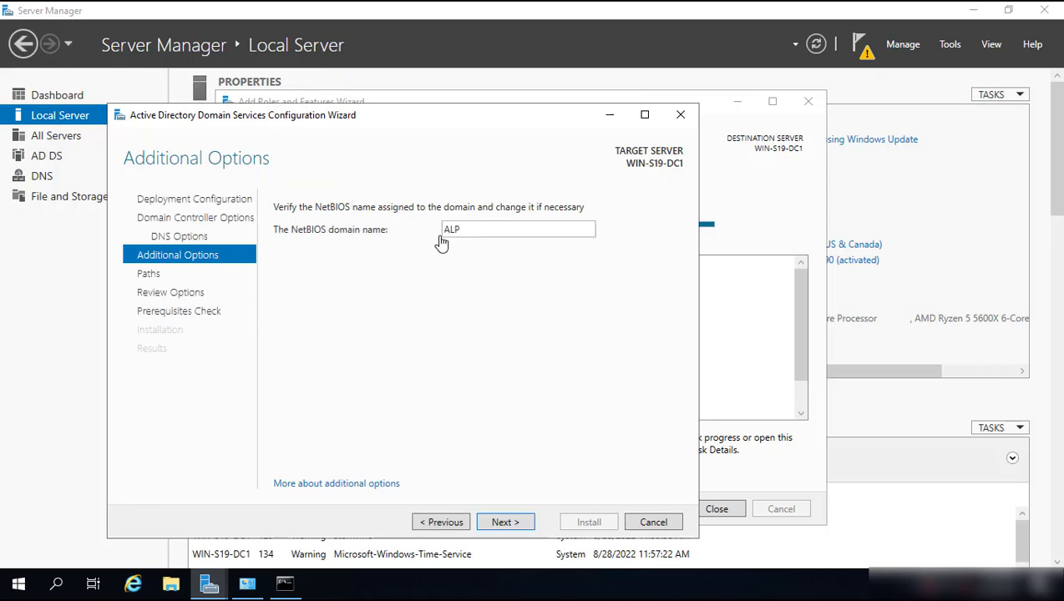
left_click(506, 524)
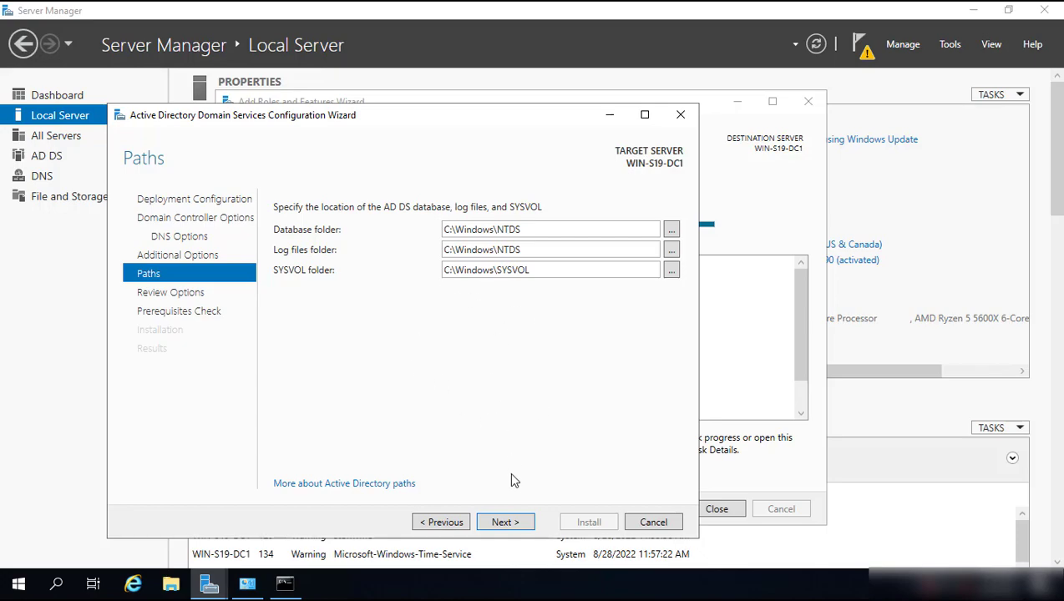
left_click(506, 523)
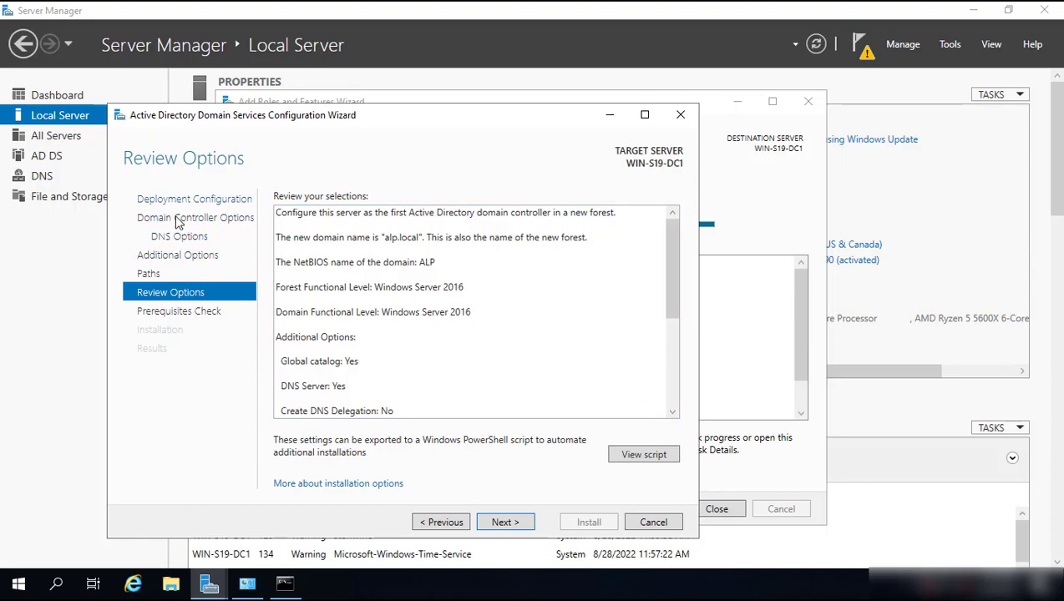
Review the selected options and prerequisite check results, and install the domain controller configuration
left_click_drag(678, 254, 659, 361)
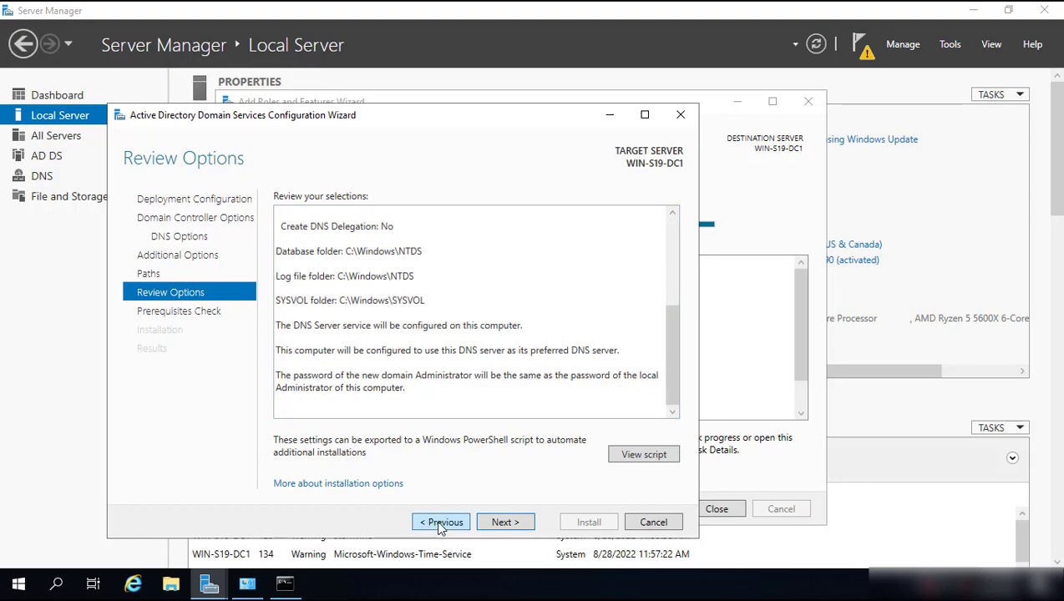
scroll(532, 352, "up", 5)
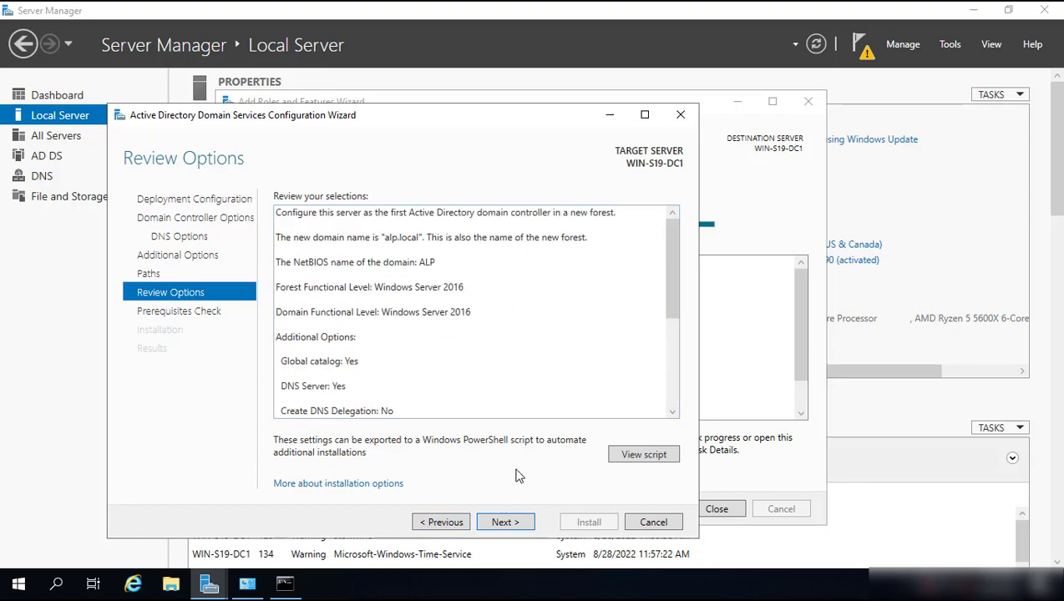
left_click(504, 522)
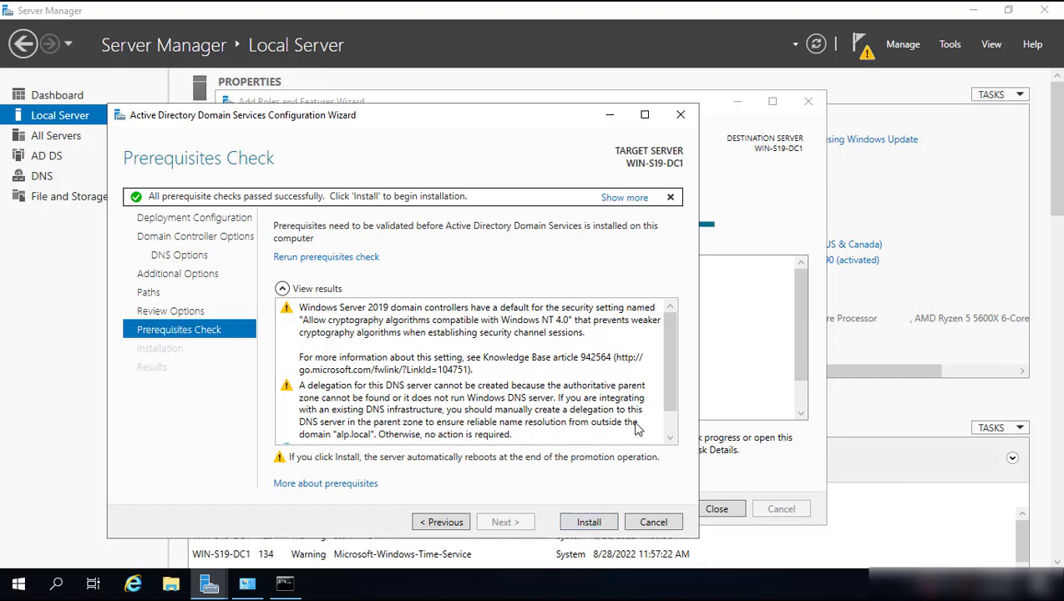
mouse_move(674, 339)
left_mouse_down()
mouse_move(669, 375)
mouse_move(671, 332)
left_mouse_up()
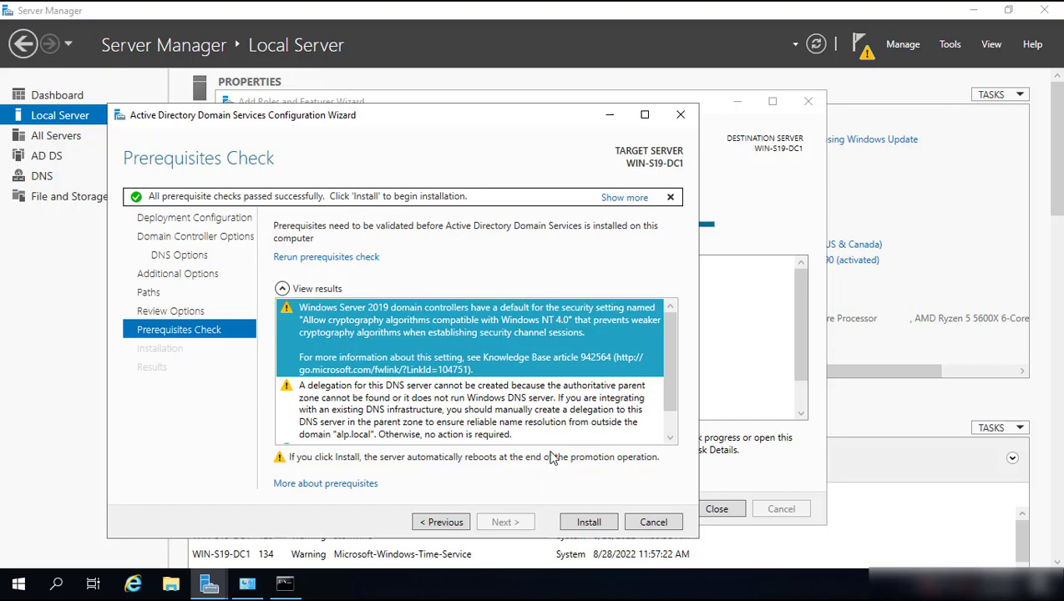
left_click(588, 523)
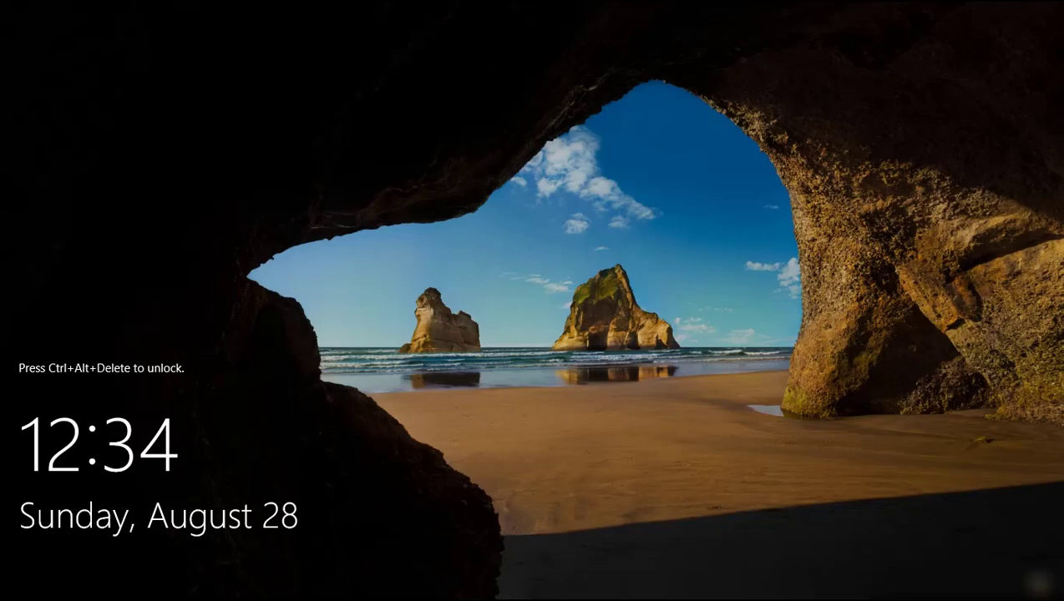
Unlock the restarted server and sign in with the account password
key("alt+m")
key("ctrl+alt+Delete")
left_click(493, 371)
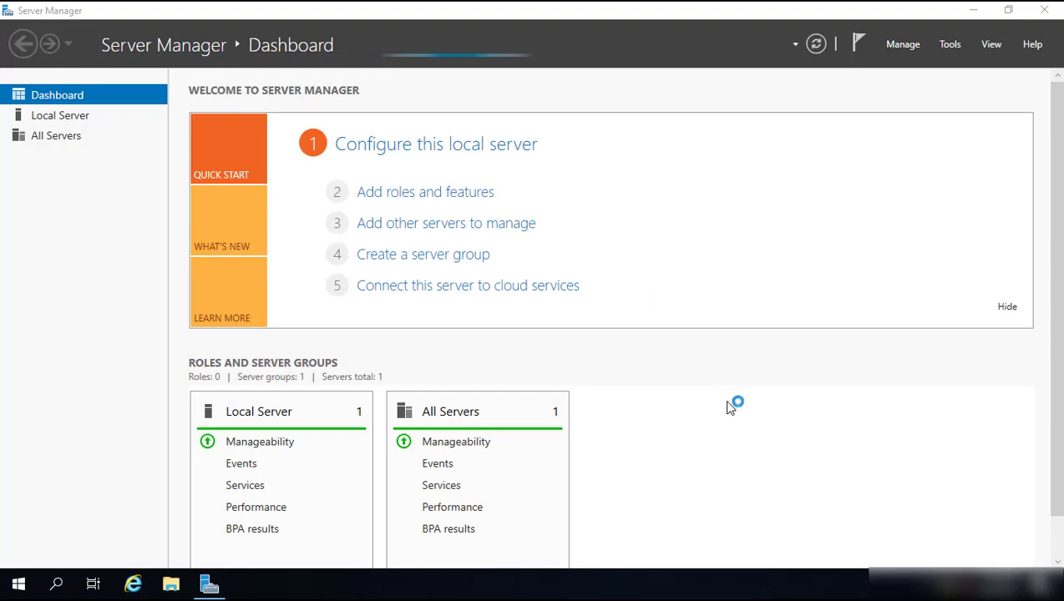
Open Active Directory Users and Computers from the server's management tools
left_click(953, 48)
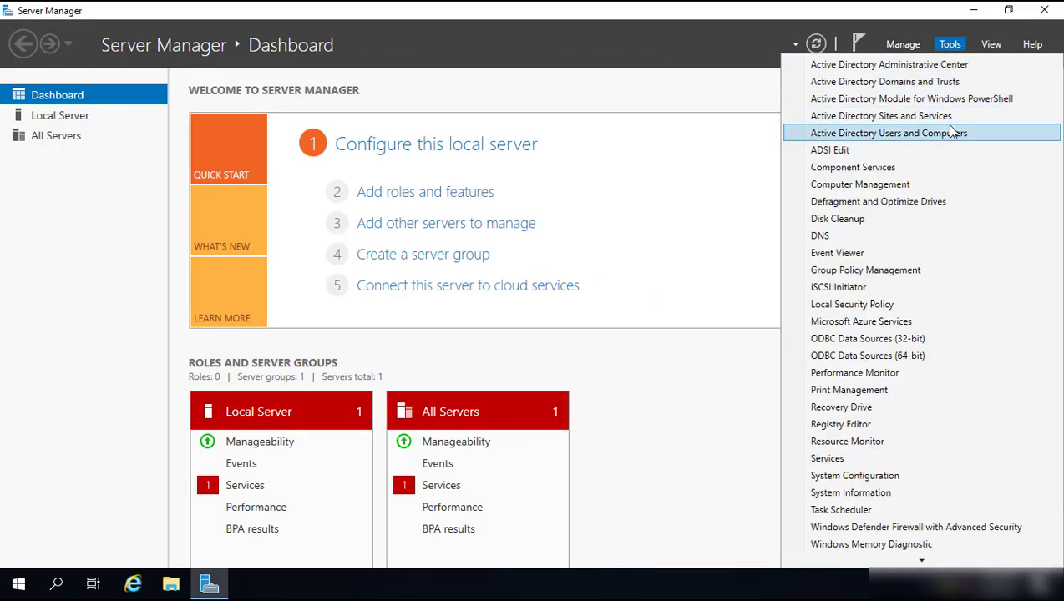
left_click(924, 135)
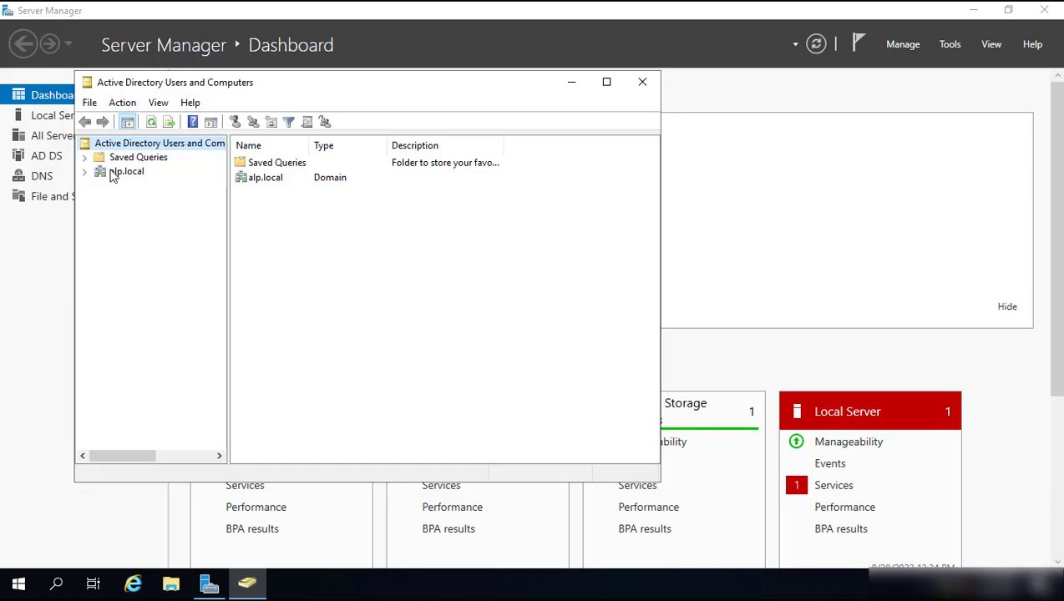
Examine the default containers of the alp.local domain and the contents of Users, and close Active Directory Users and Computers
left_click(125, 175)
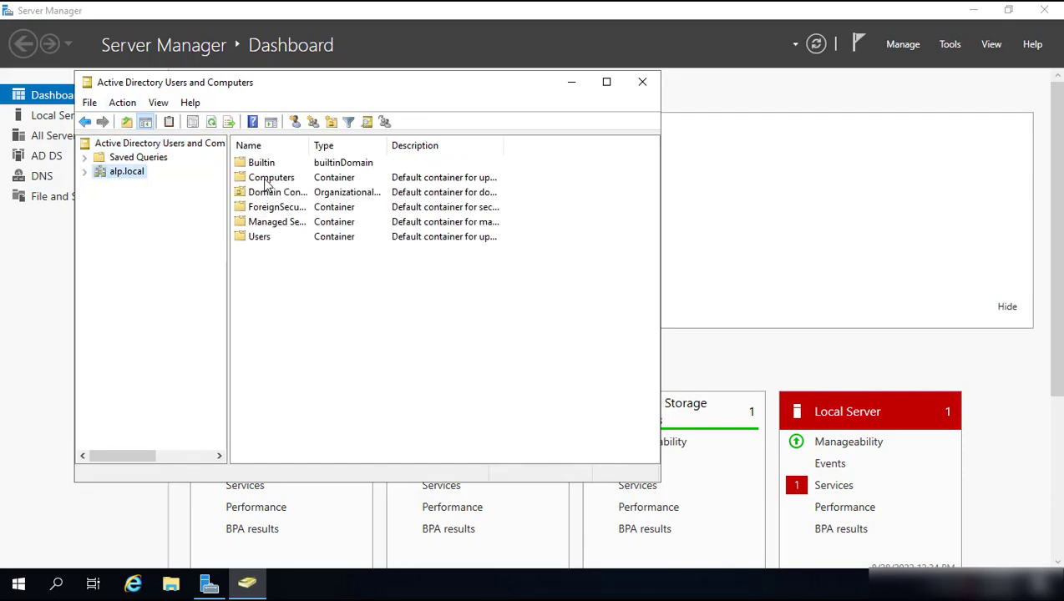
left_click(266, 180)
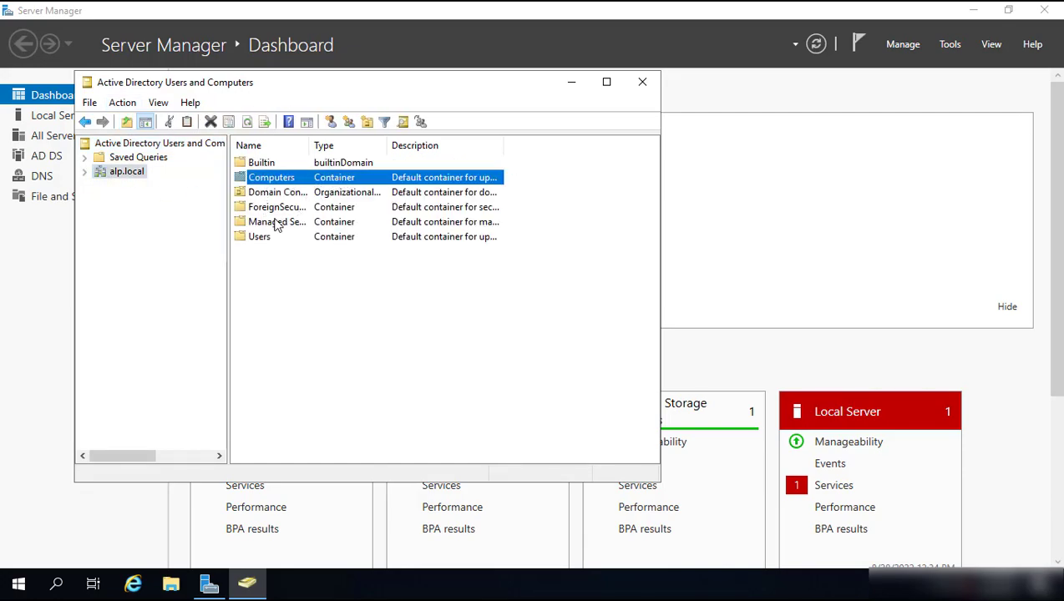
left_click(261, 238)
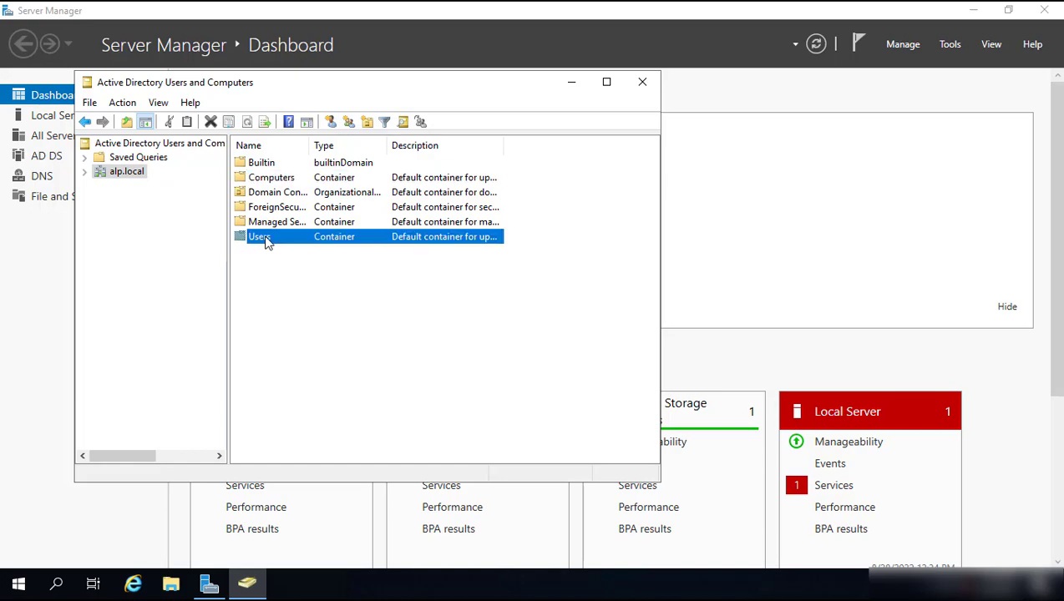
double_click(265, 240)
scroll(407, 331, "down", 1)
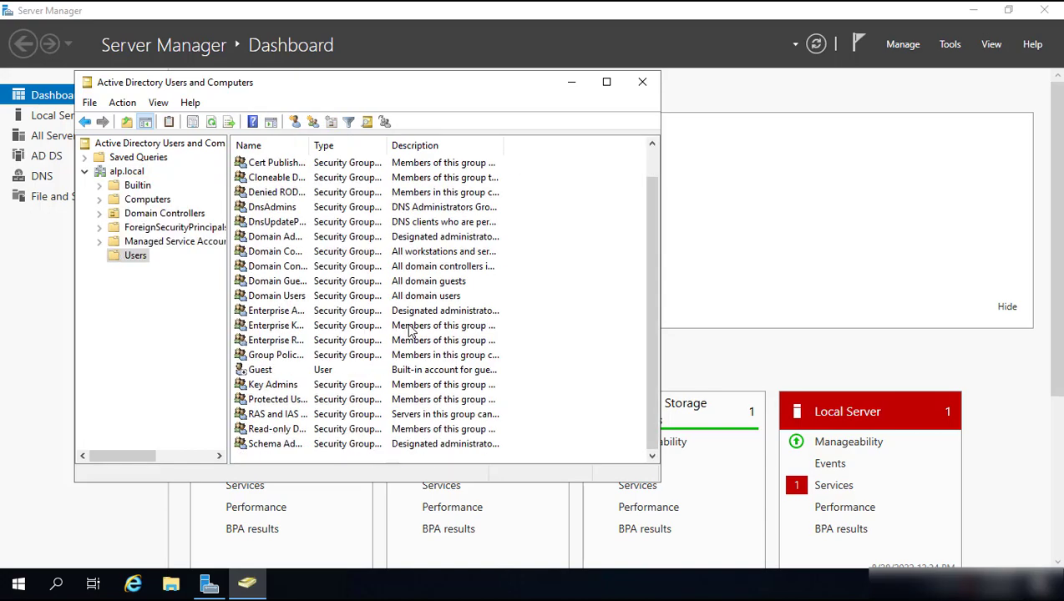
right_click(557, 300)
mouse_move(625, 344)
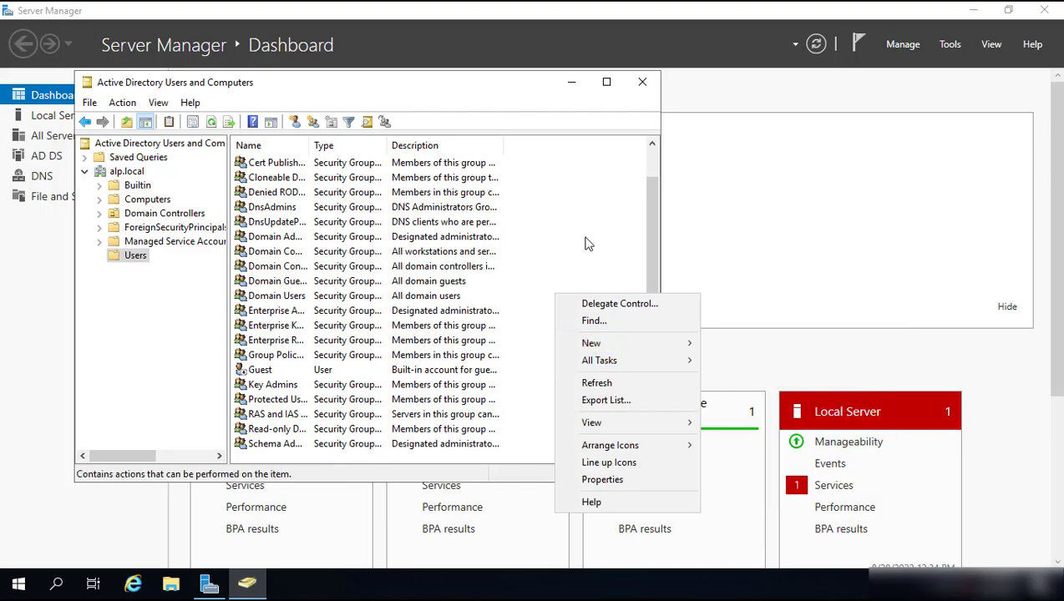
left_click(587, 243)
left_click(642, 82)
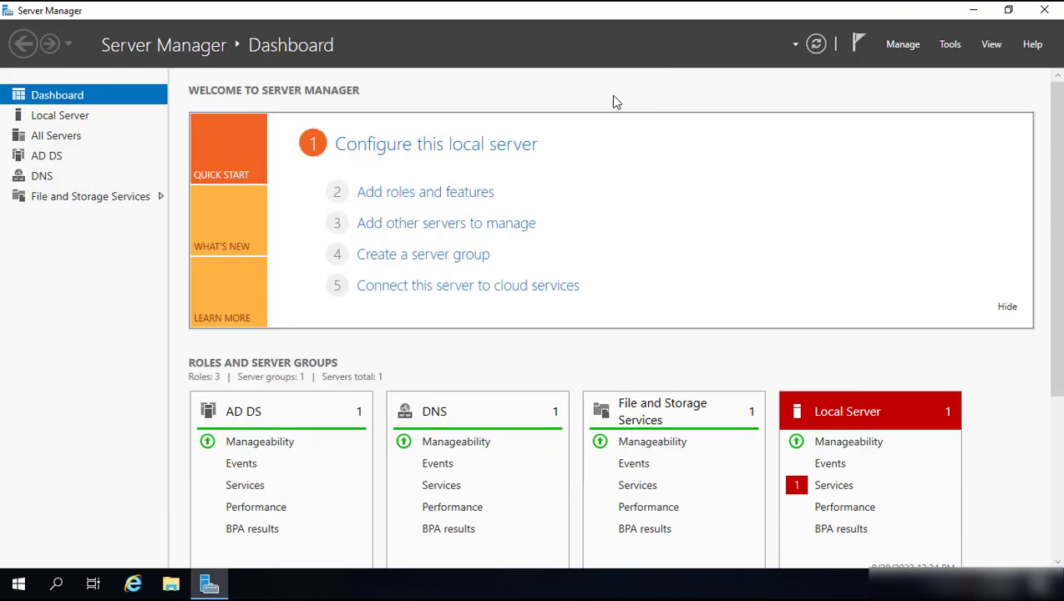
Open DNS Manager from the server's management tools and expand the WIN-S19-DC1 server
left_click(950, 45)
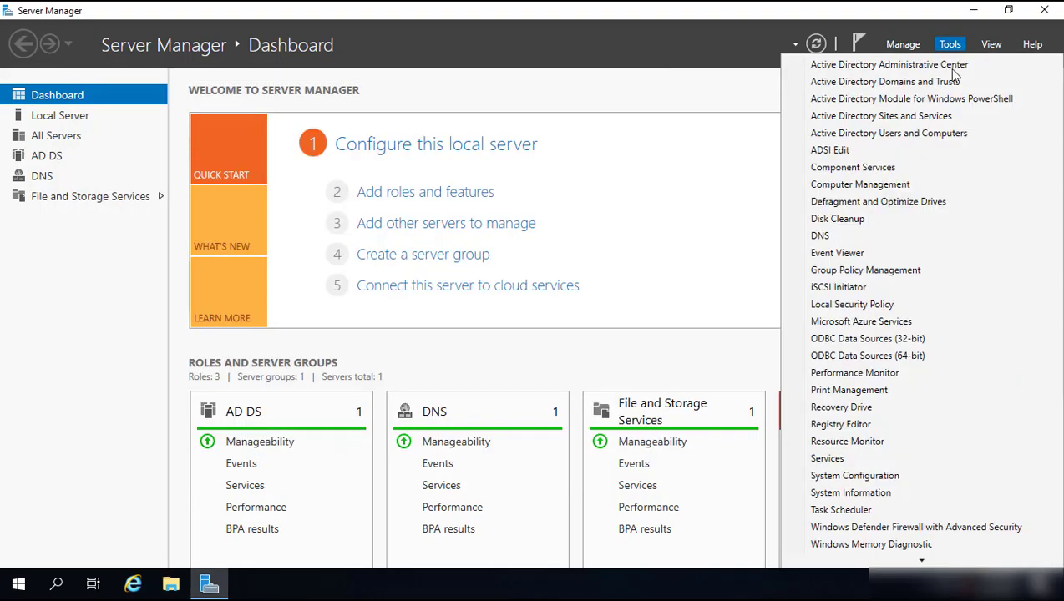
left_click(833, 242)
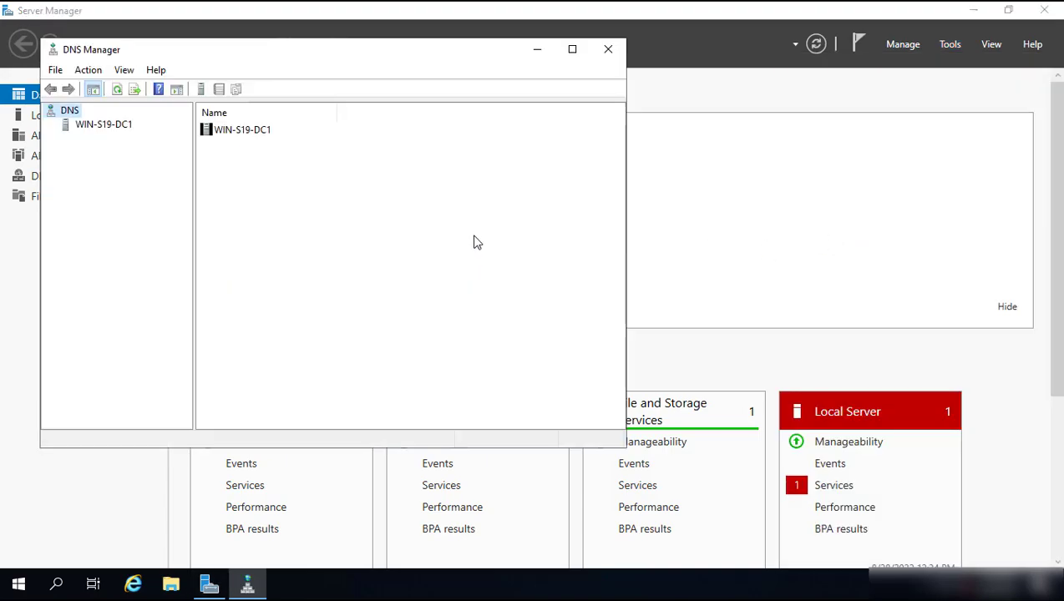
left_click(104, 129)
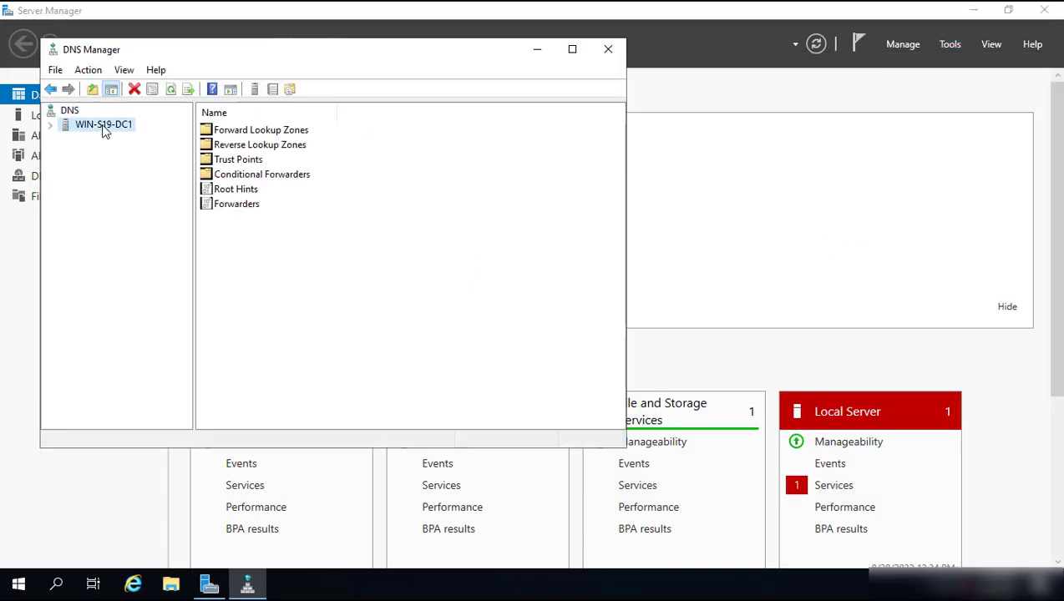
left_click(50, 125)
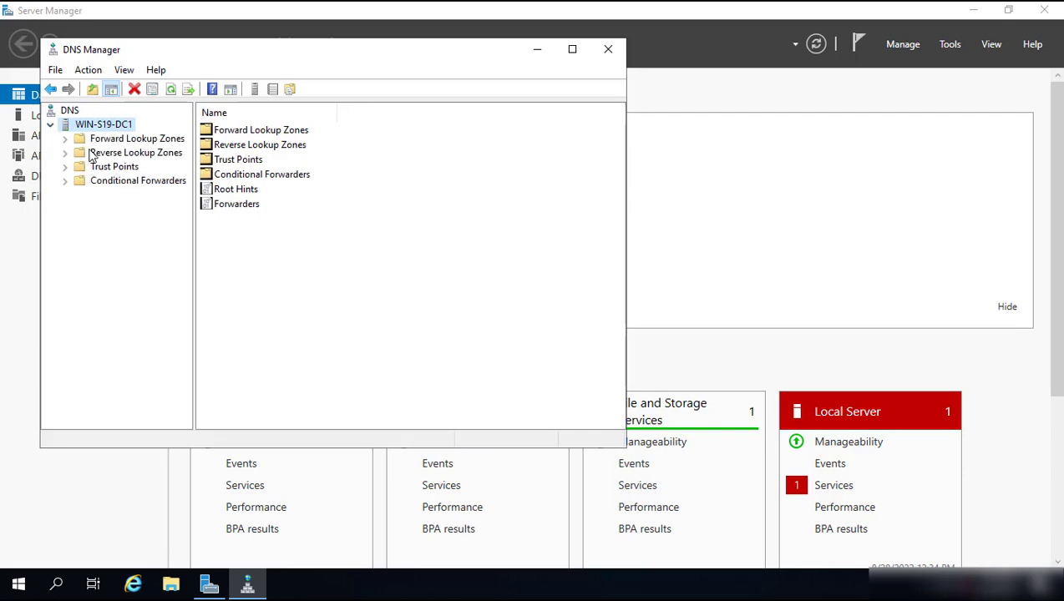
Examine the records in the _msdcs.alp.local and alp.local forward lookup zones, including the server's host record
left_click(108, 138)
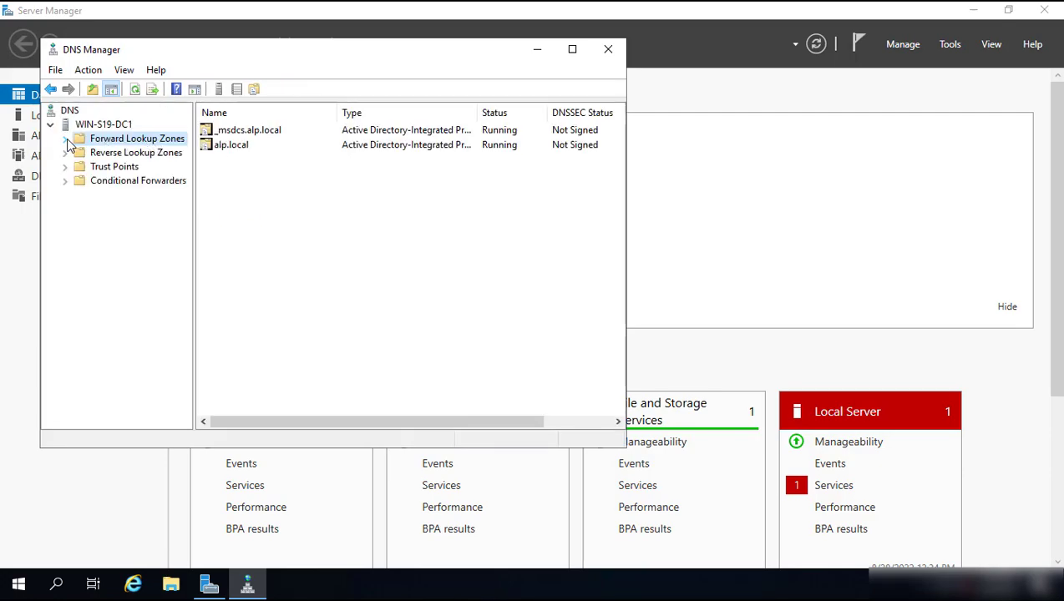
left_click(65, 139)
left_click(127, 155)
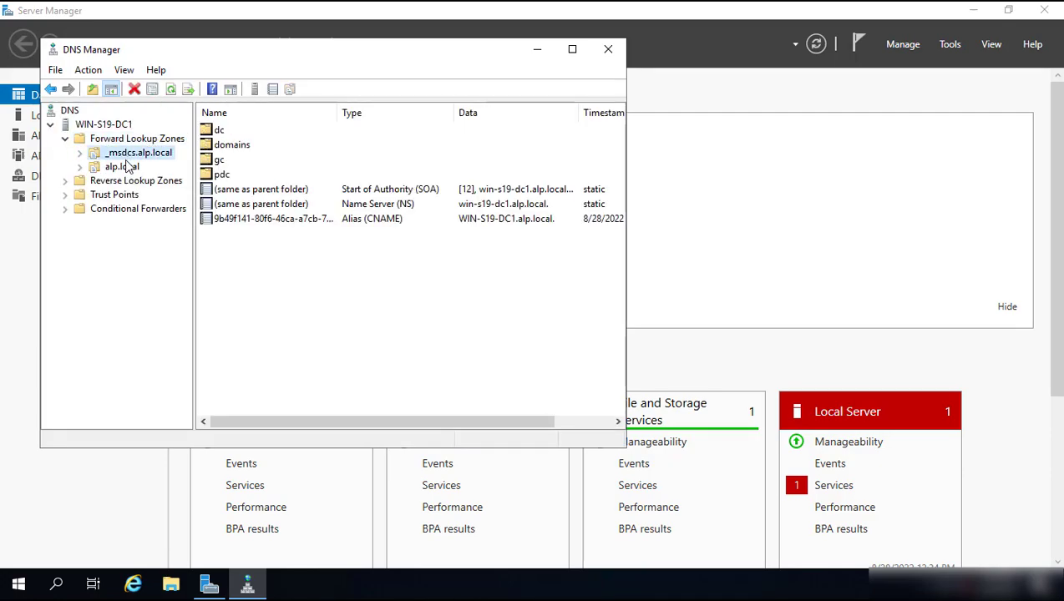
left_click(125, 167)
left_click(347, 248)
left_click(398, 235)
left_click(378, 248)
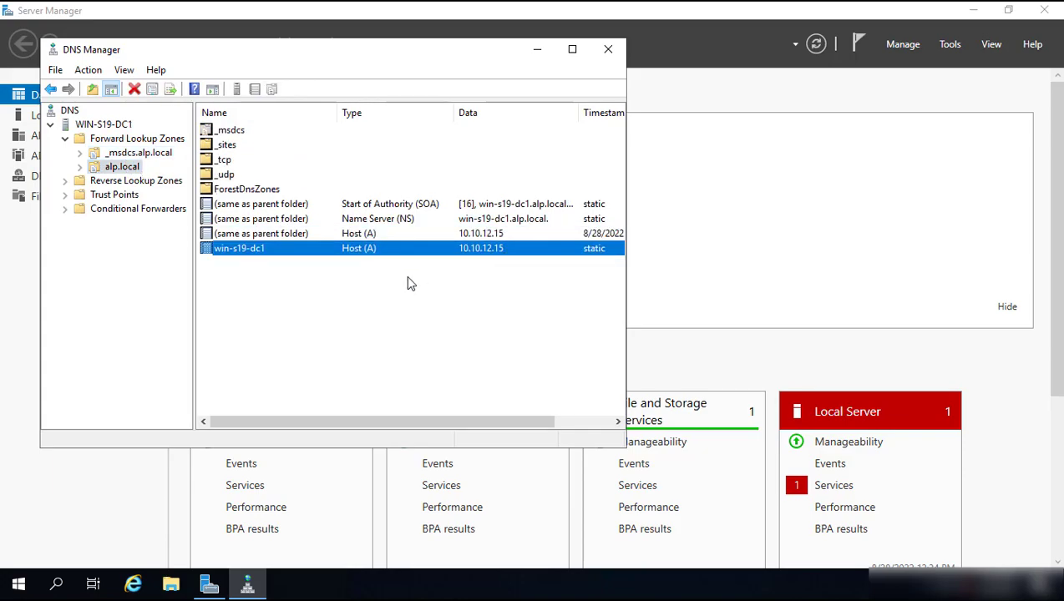
Start a new IPv4 reverse lookup zone as an Active Directory-stored primary zone, replicated to all DNS servers in the alp.local domain
left_click(76, 182)
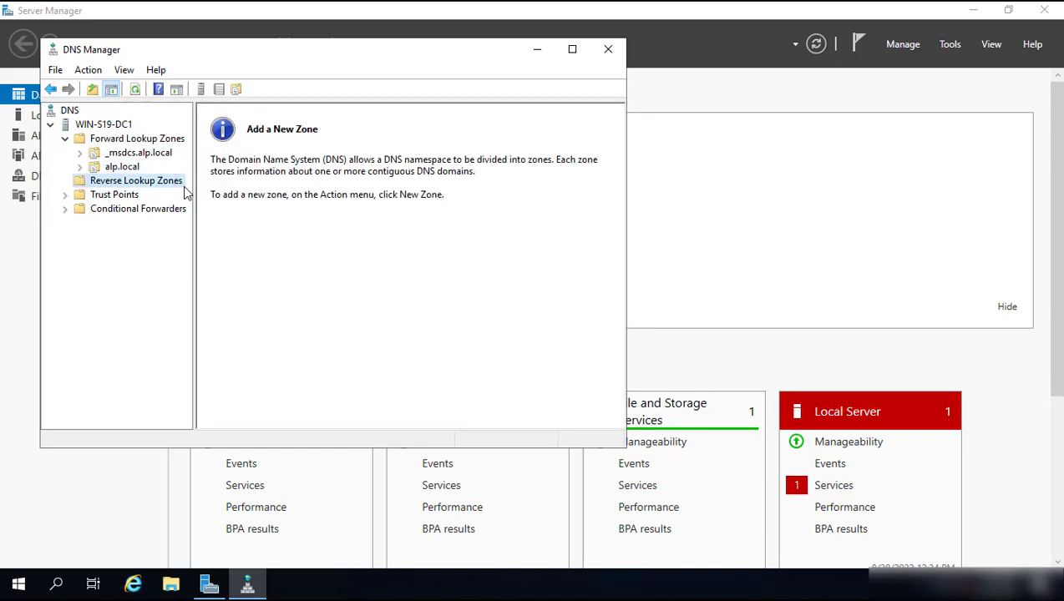
right_click(134, 188)
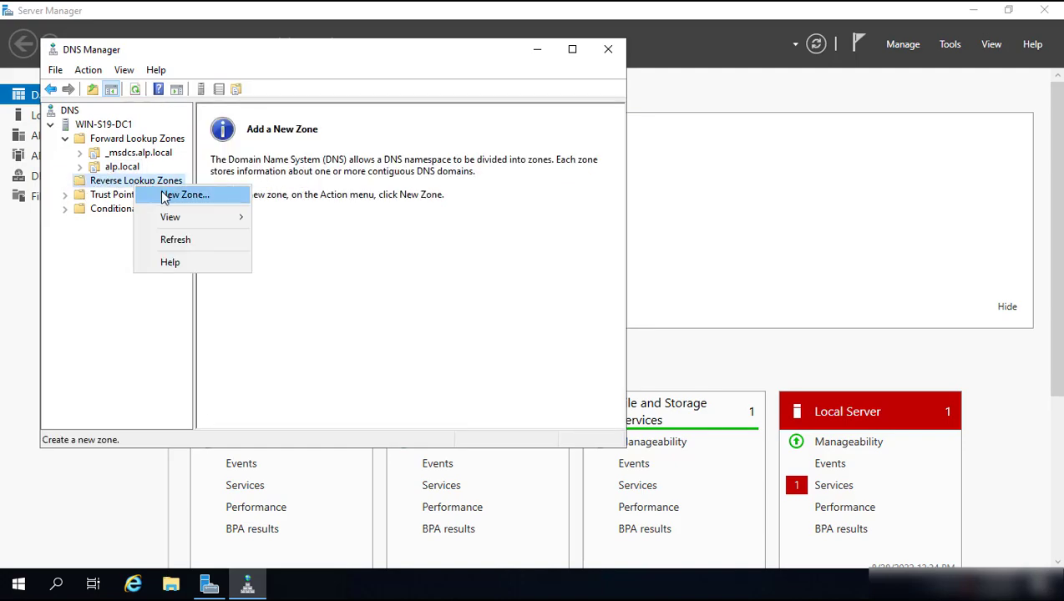
left_click(164, 197)
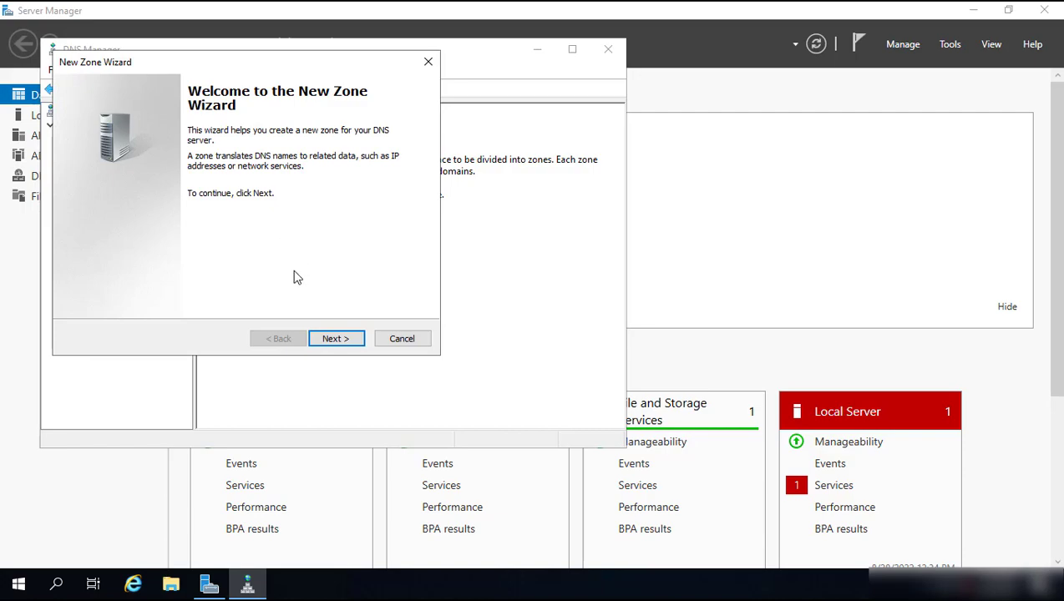
left_click(336, 339)
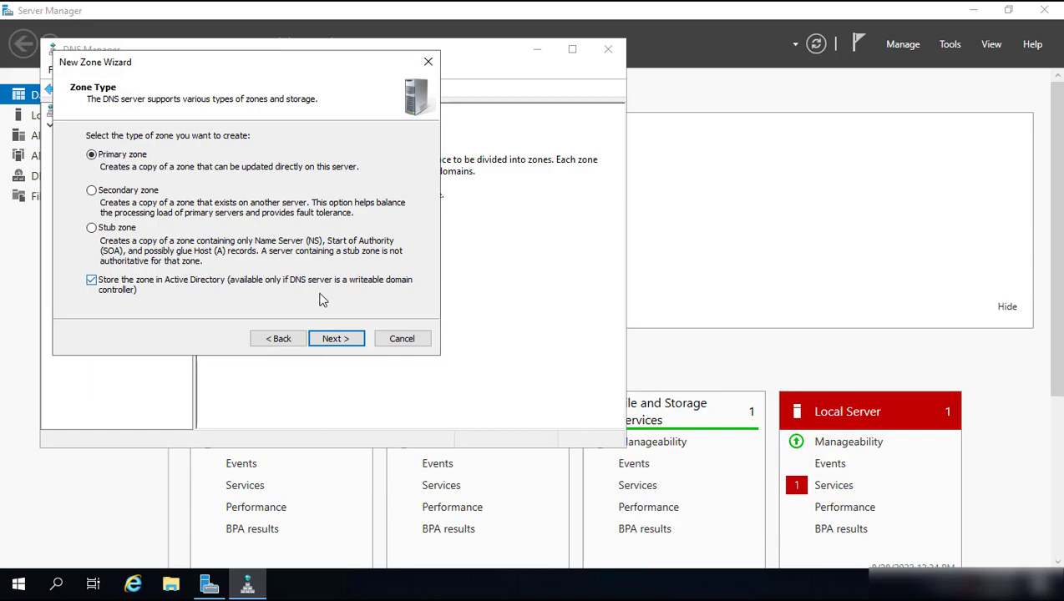
left_click(335, 339)
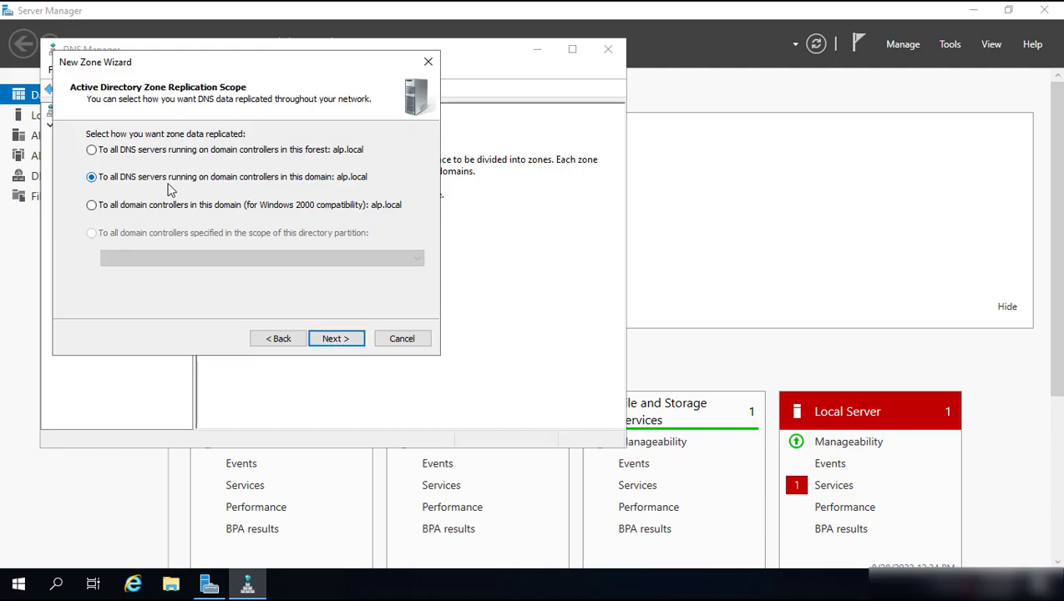
left_click(335, 339)
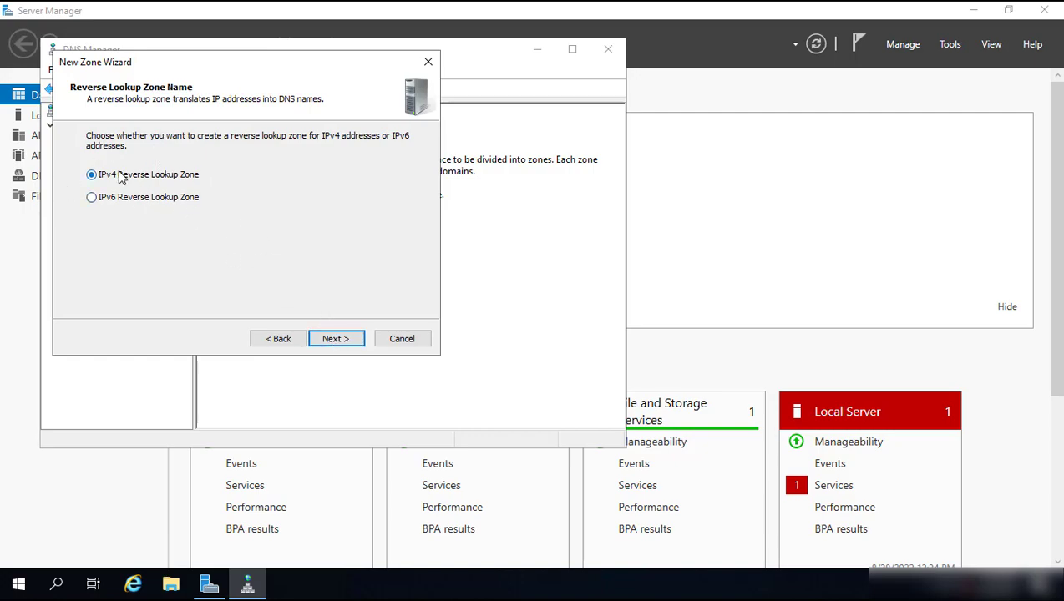
left_click(333, 341)
Set the reverse zone's network ID to 10.10.12, allow only secure dynamic updates, and finish creating the zone
left_click(112, 165)
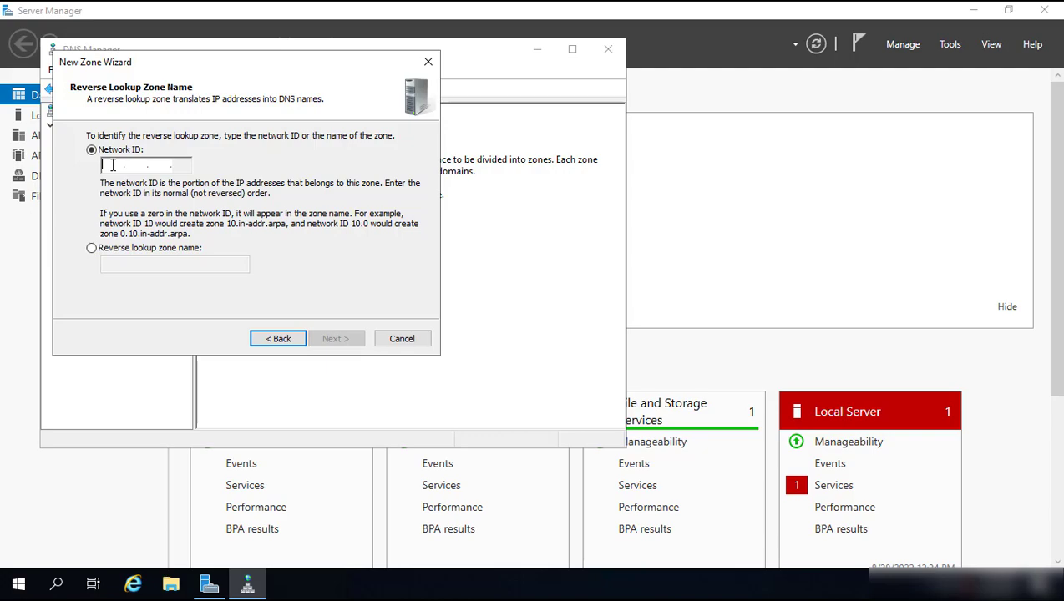
type("10.10.10.")
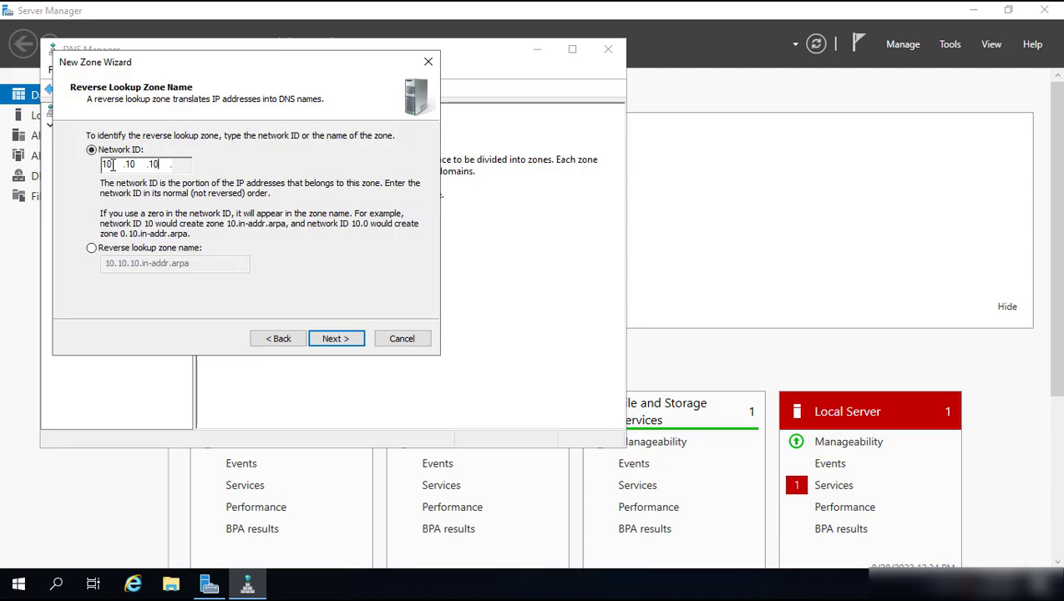
key("BackSpace")
type("2")
left_click(335, 338)
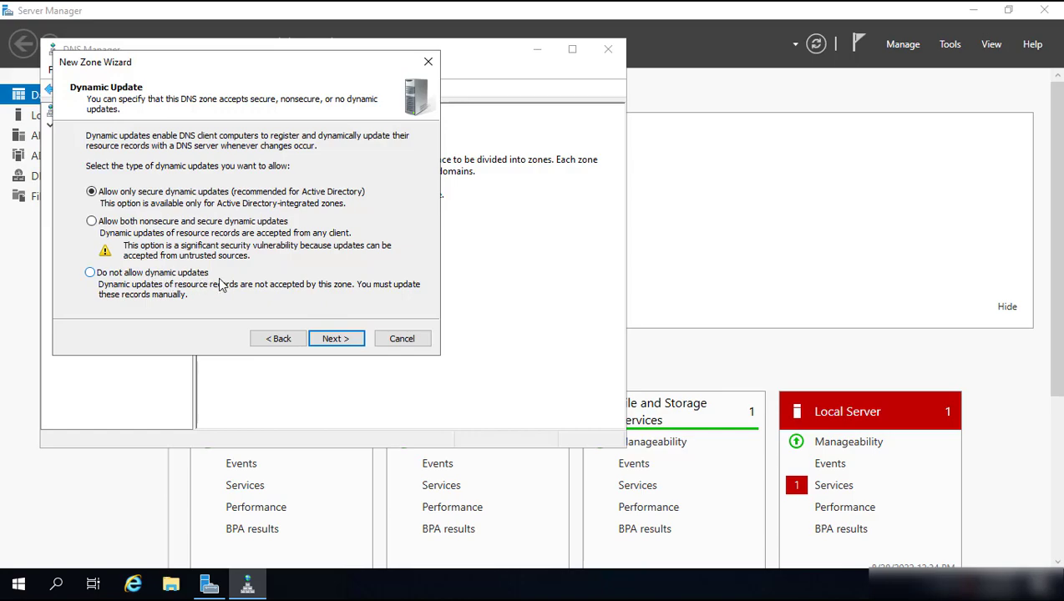
left_click(335, 339)
left_click(335, 340)
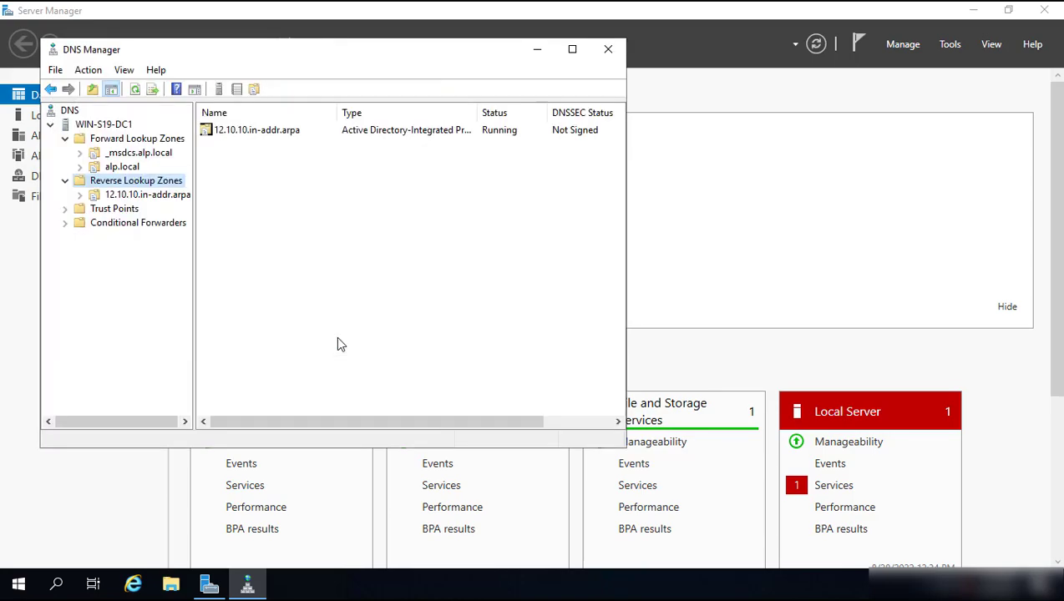
Enable updating the associated pointer (PTR) record for the win-s19-dc1 host record in the alp.local zone
left_click(122, 167)
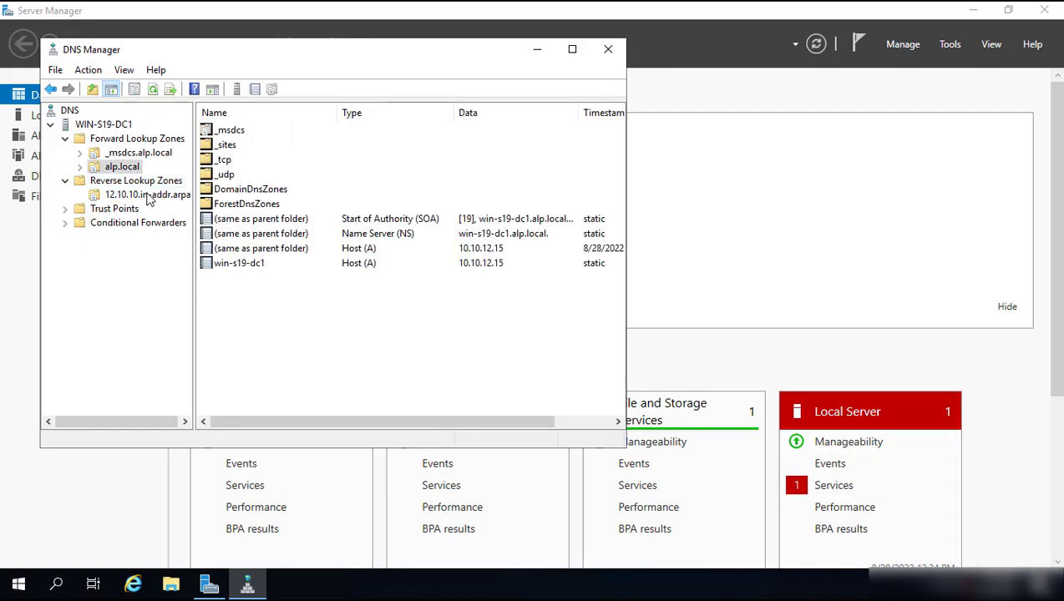
left_click(147, 195)
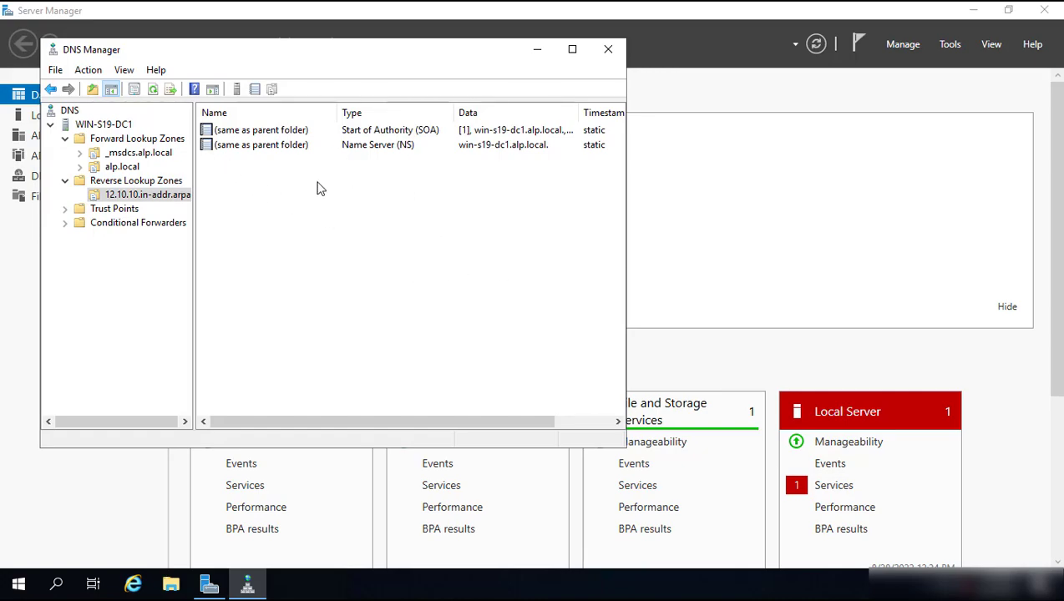
left_click(110, 168)
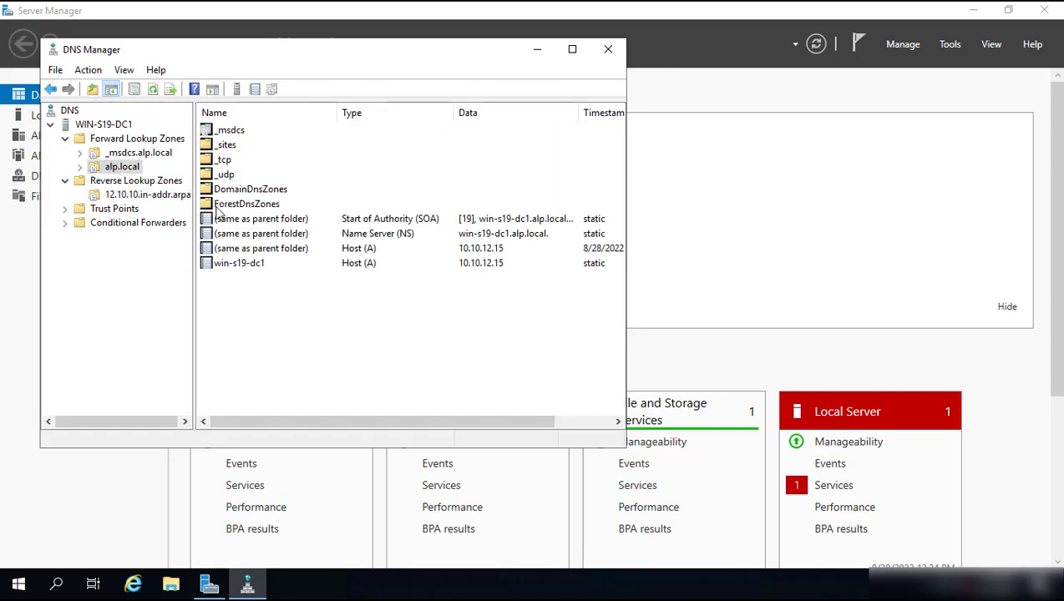
left_click(248, 266)
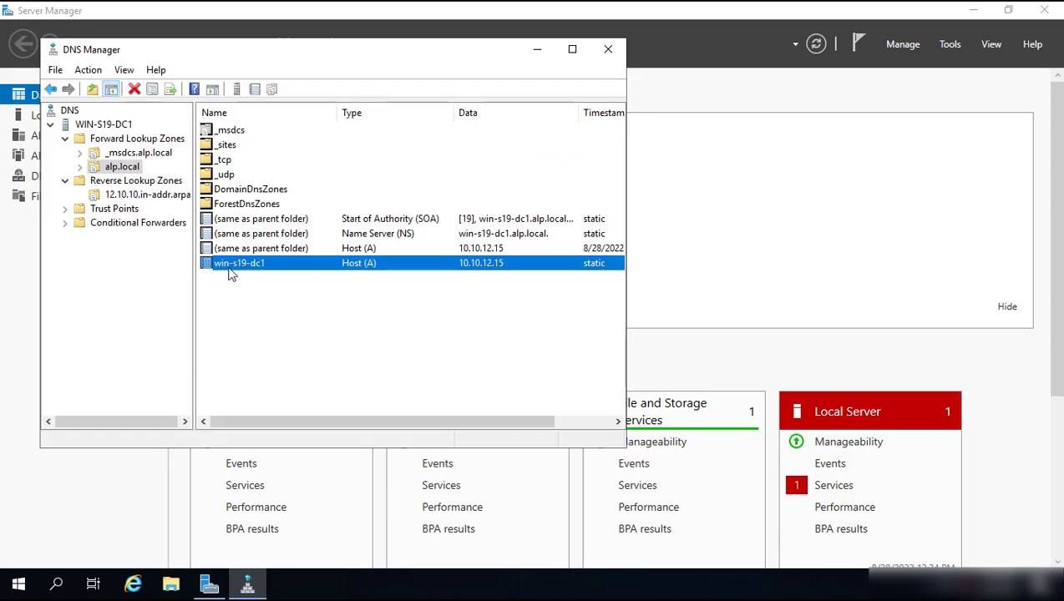
right_click(243, 267)
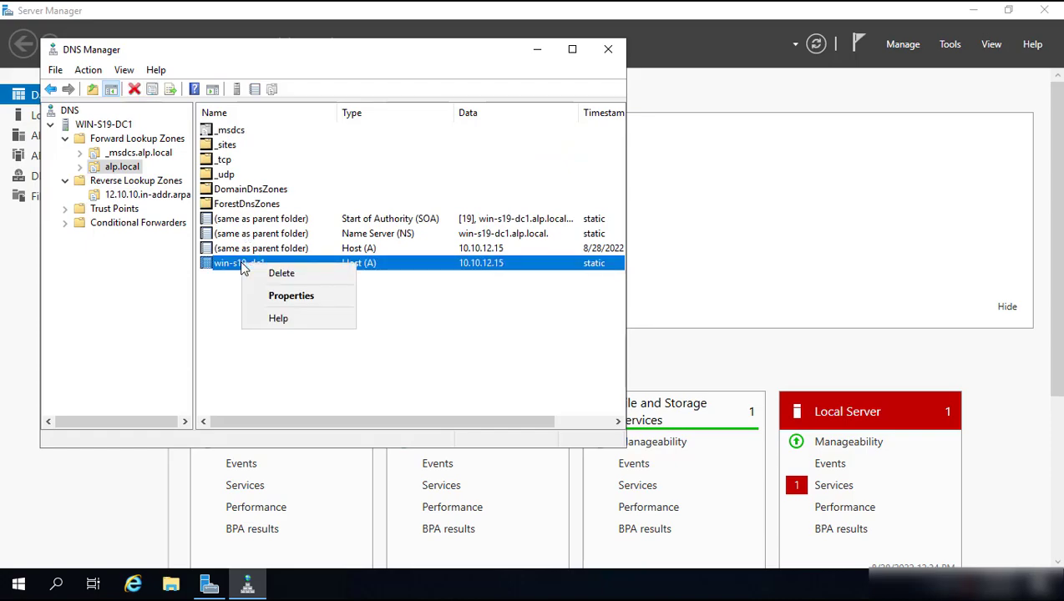
left_click(273, 294)
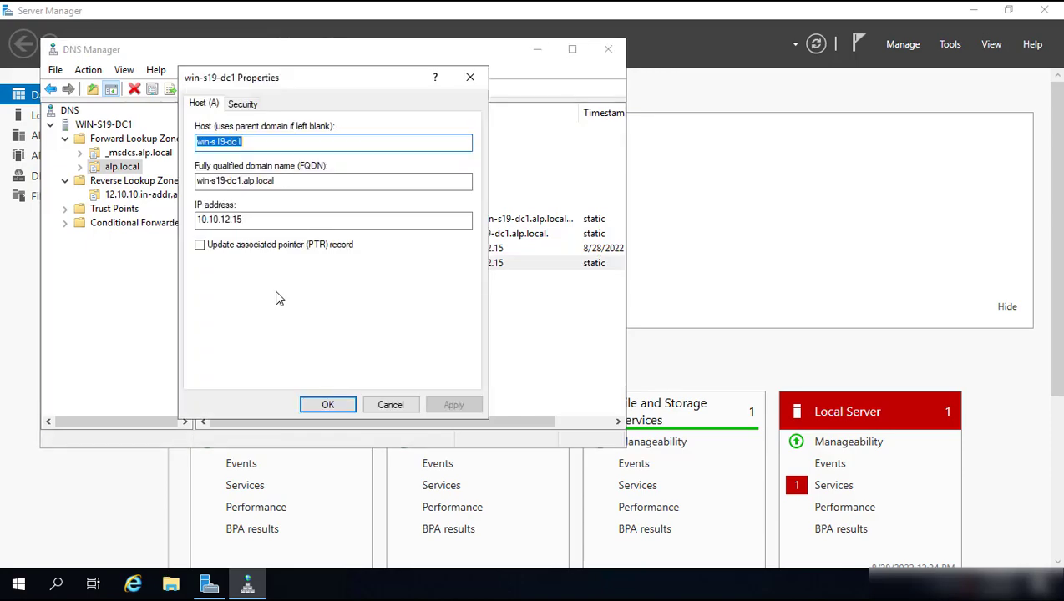
left_click(199, 246)
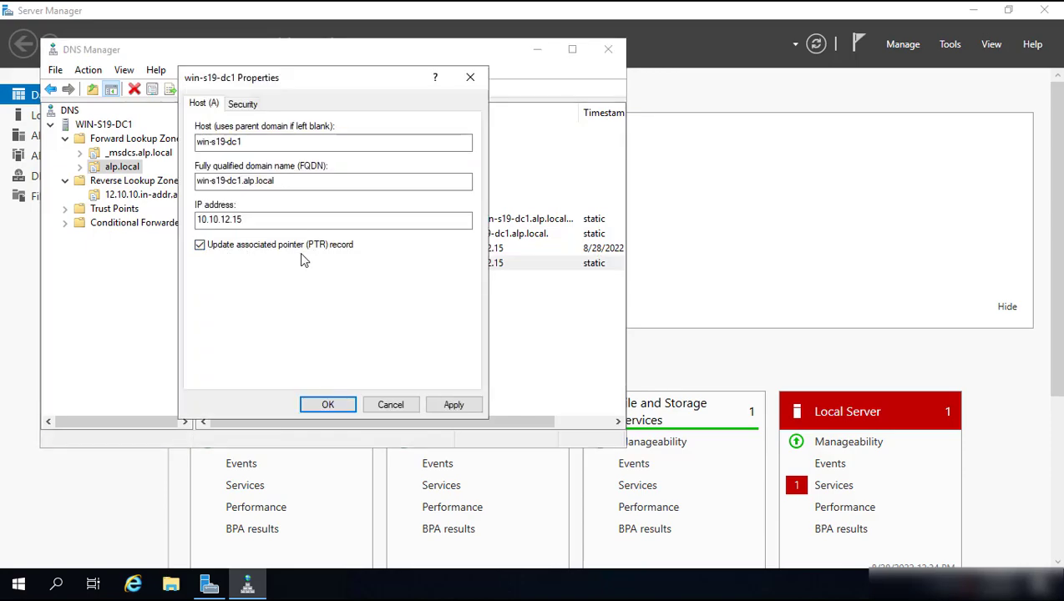
left_click(326, 405)
Reload the alp.local zone and refresh the 12.10.10.in-addr.arpa reverse lookup zone
right_click(295, 328)
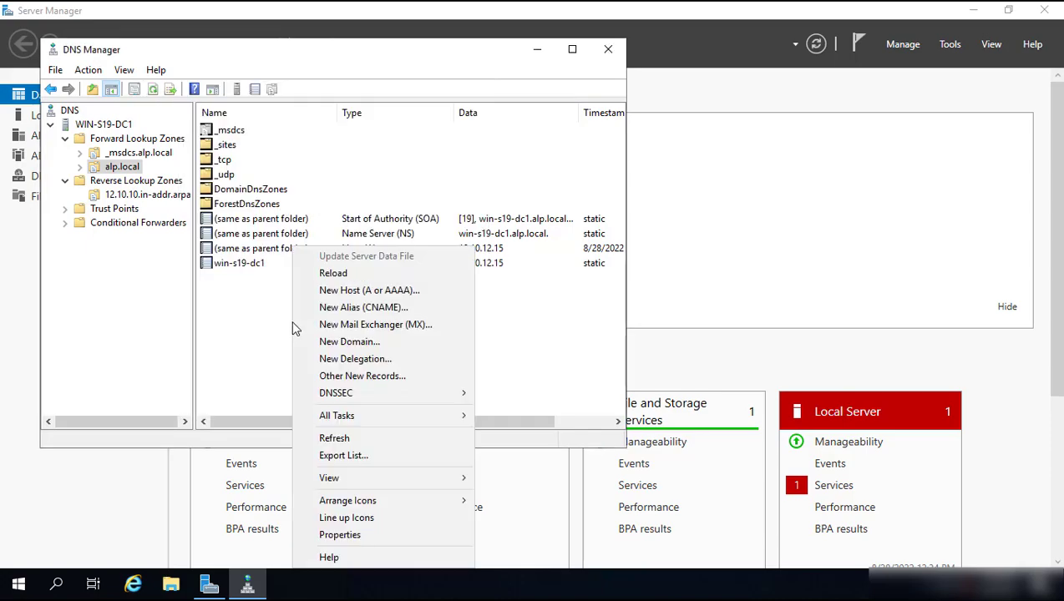
left_click(334, 274)
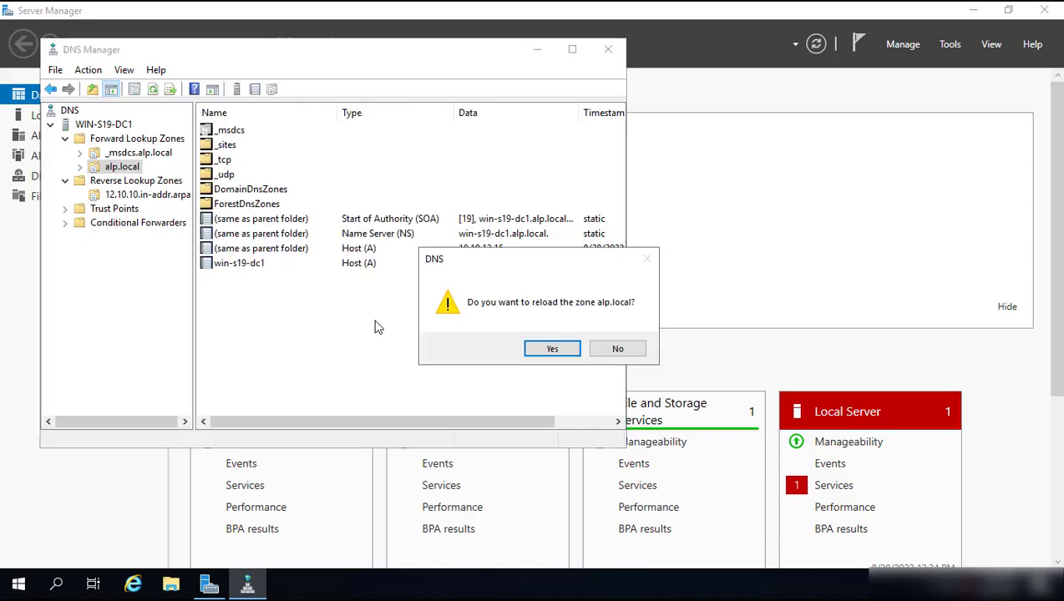
left_click(551, 349)
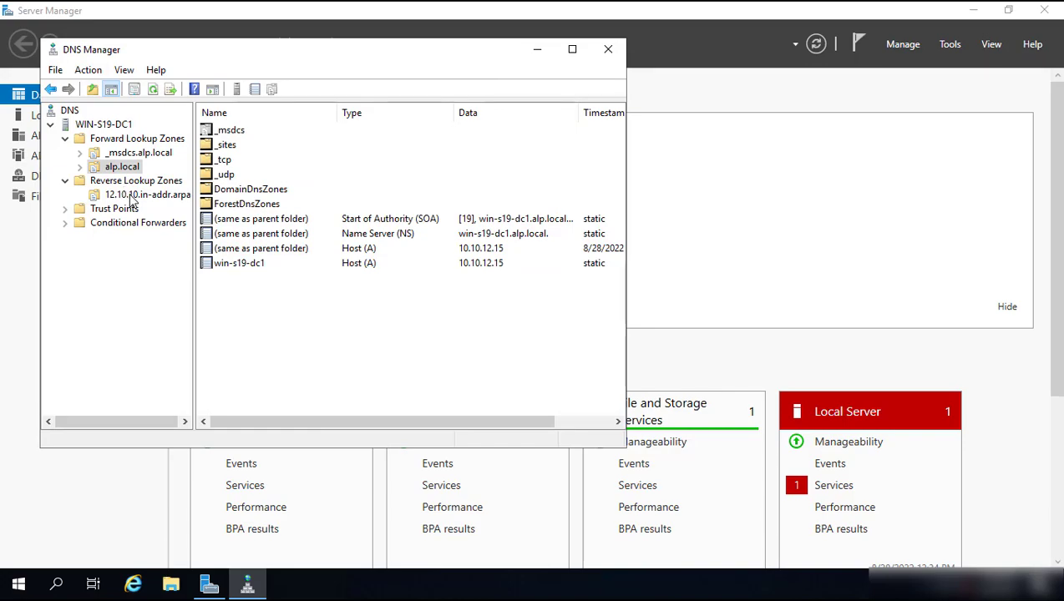
left_click(130, 195)
right_click(256, 200)
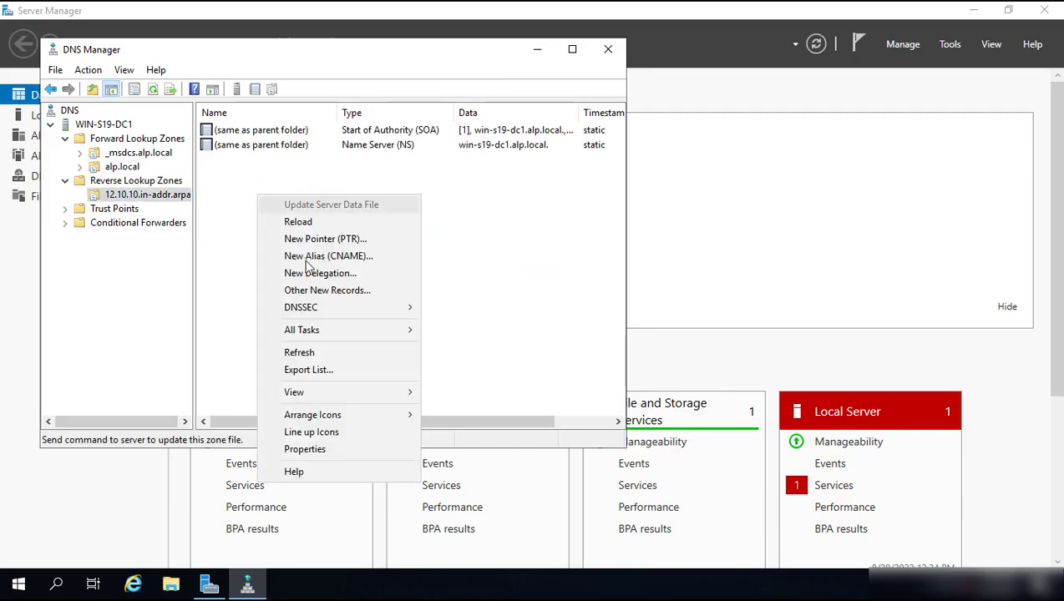
left_click(313, 353)
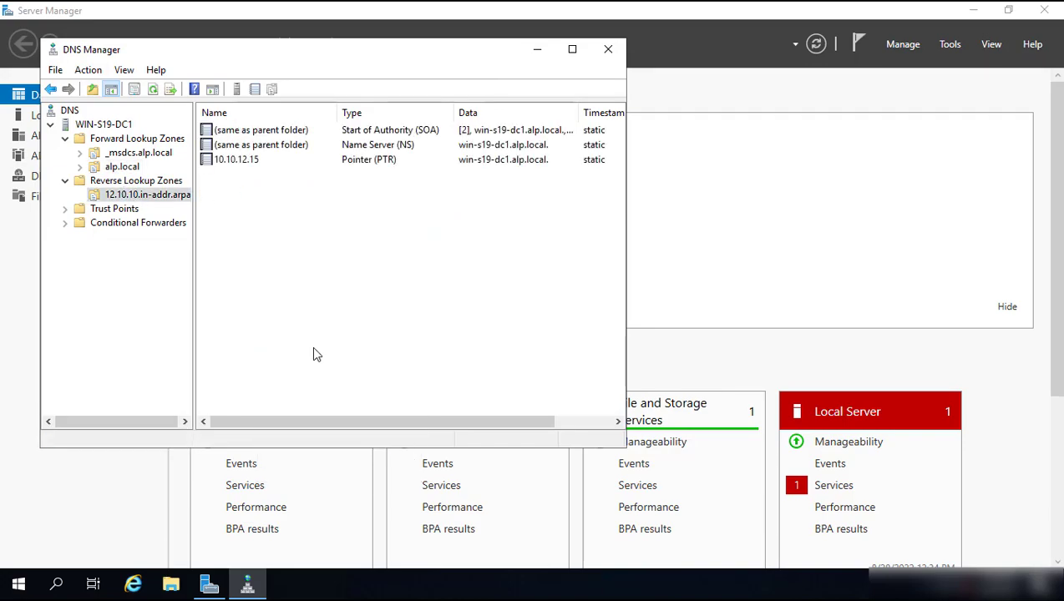
Compare the pointer record in the 12.10.10.in-addr.arpa zone with the win-s19-dc1 host record in alp.local, and close DNS Manager
left_click(257, 161)
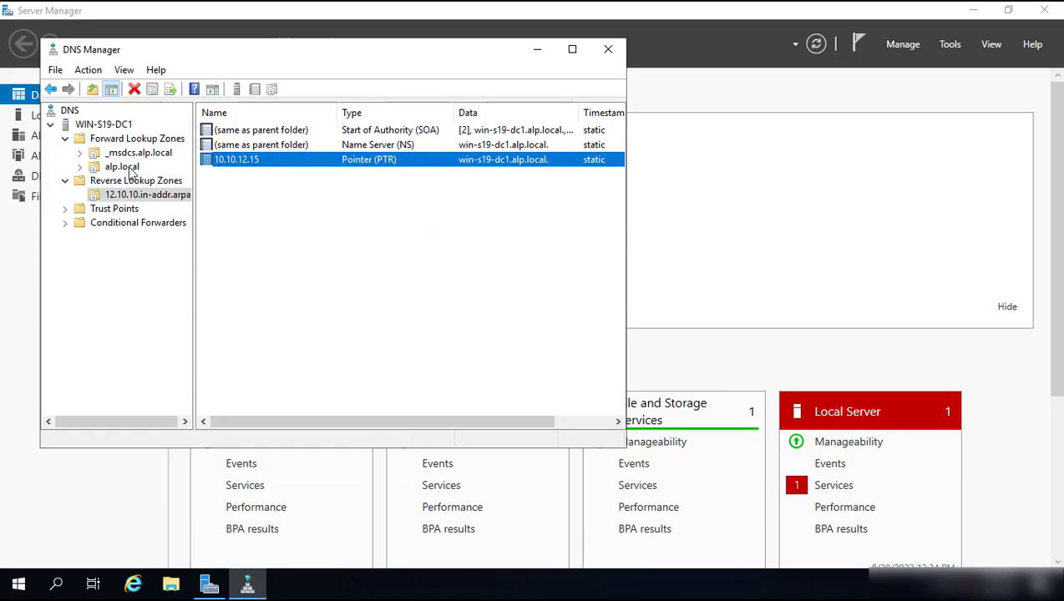
left_click(129, 169)
left_click(231, 266)
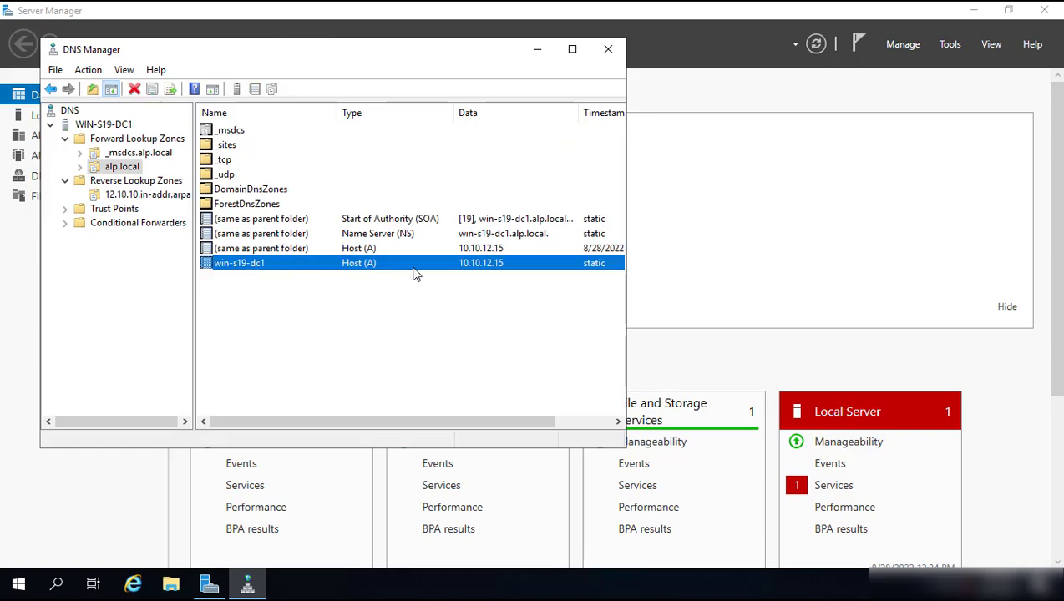
left_click(465, 314)
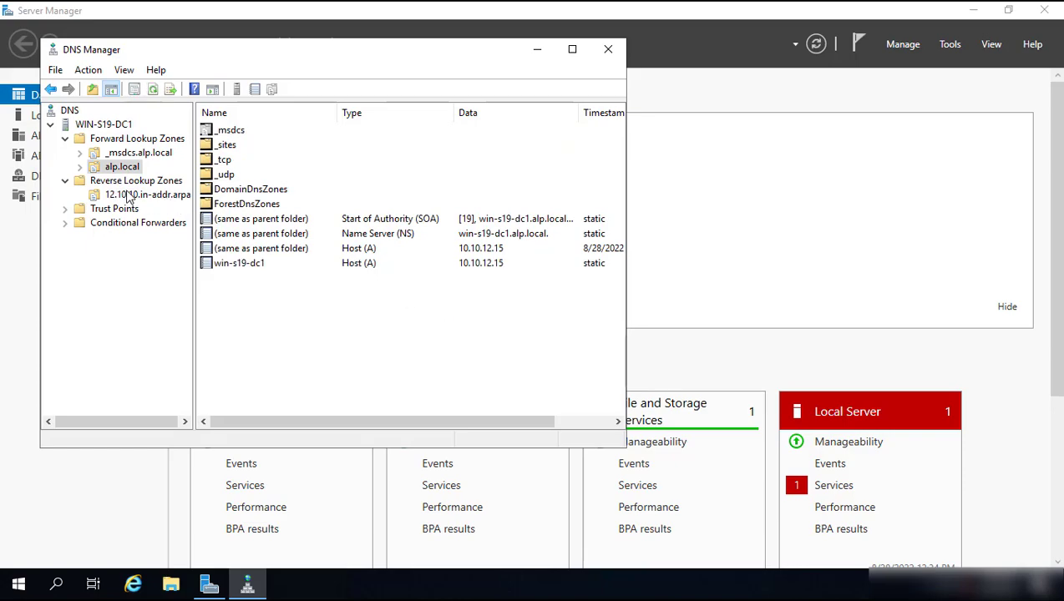
left_click(134, 194)
left_click(244, 164)
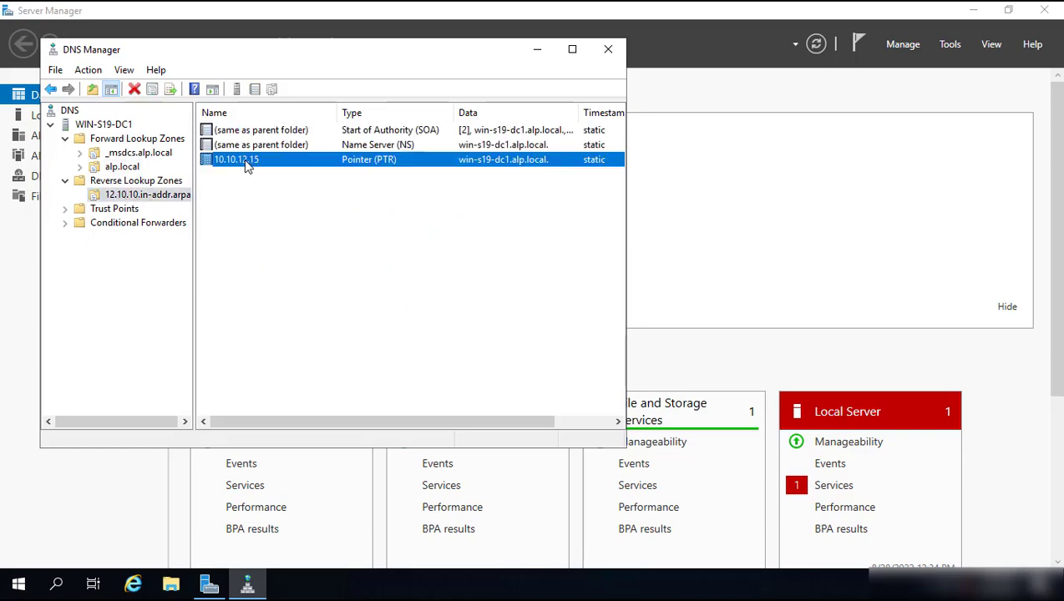
left_click(476, 229)
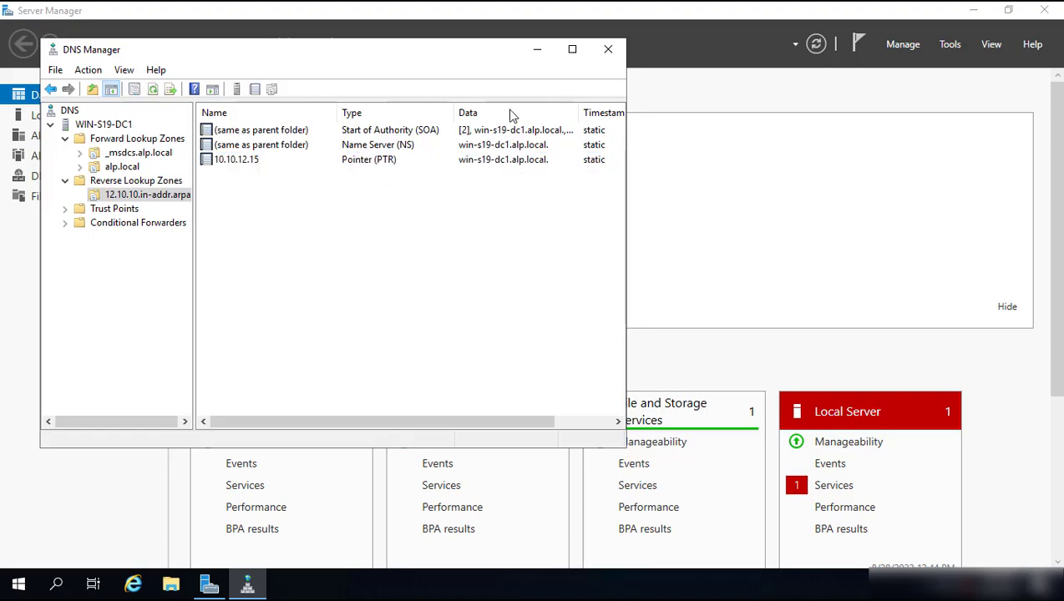
left_click(608, 50)
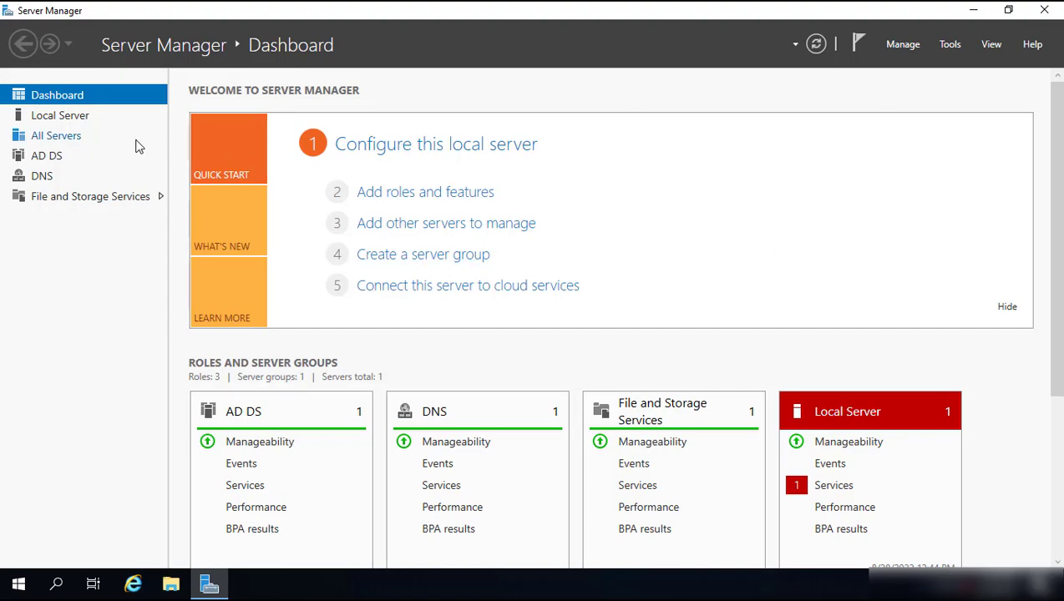
Check the local server's Ethernet0 IPv4 address and DNS server settings, accept them, and close the network connection windows
left_click(97, 119)
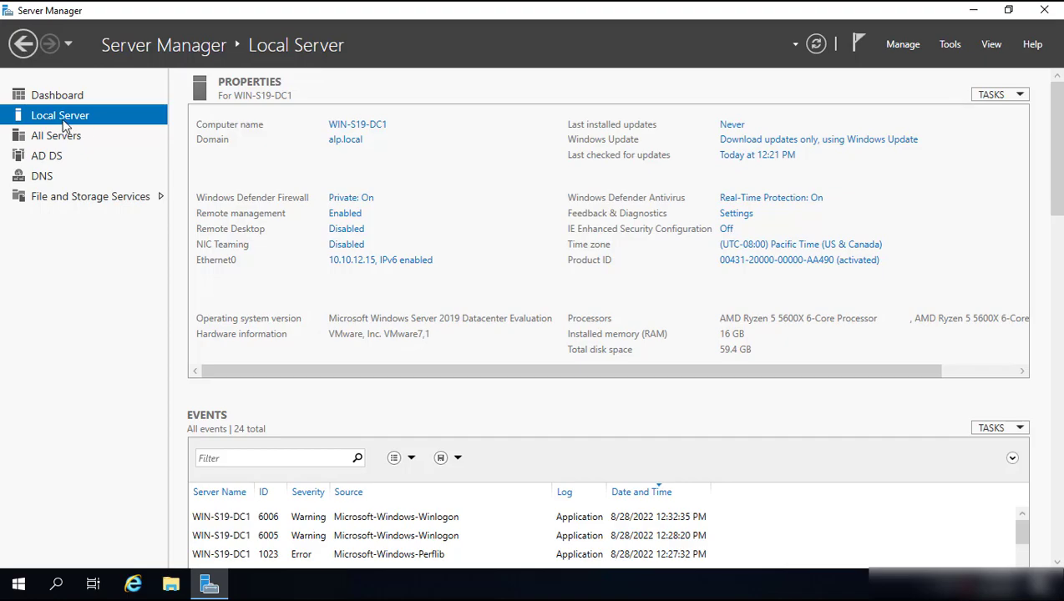
left_click(346, 266)
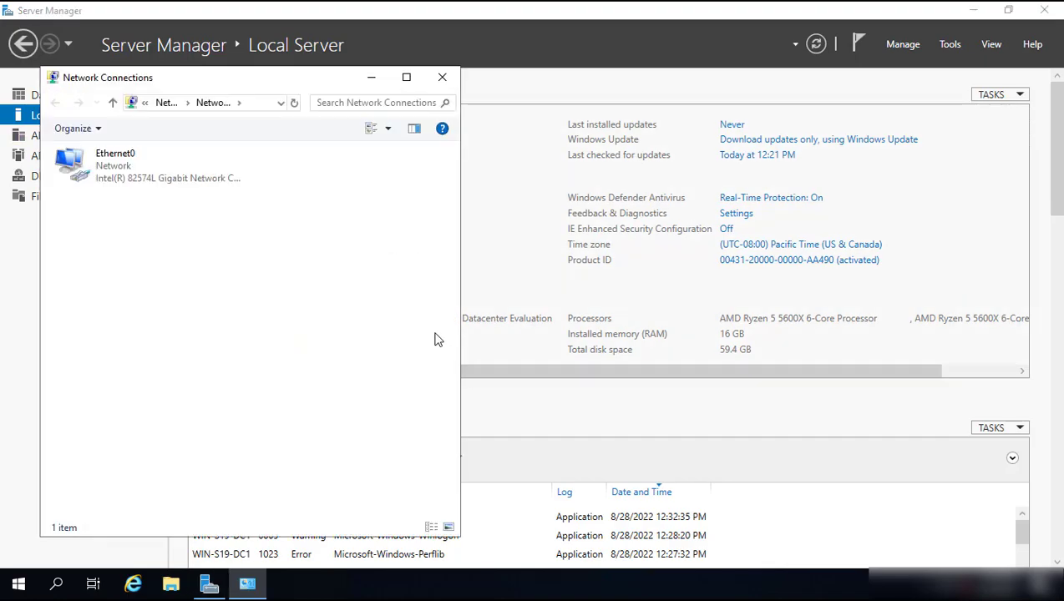
left_click(97, 178)
right_click(97, 178)
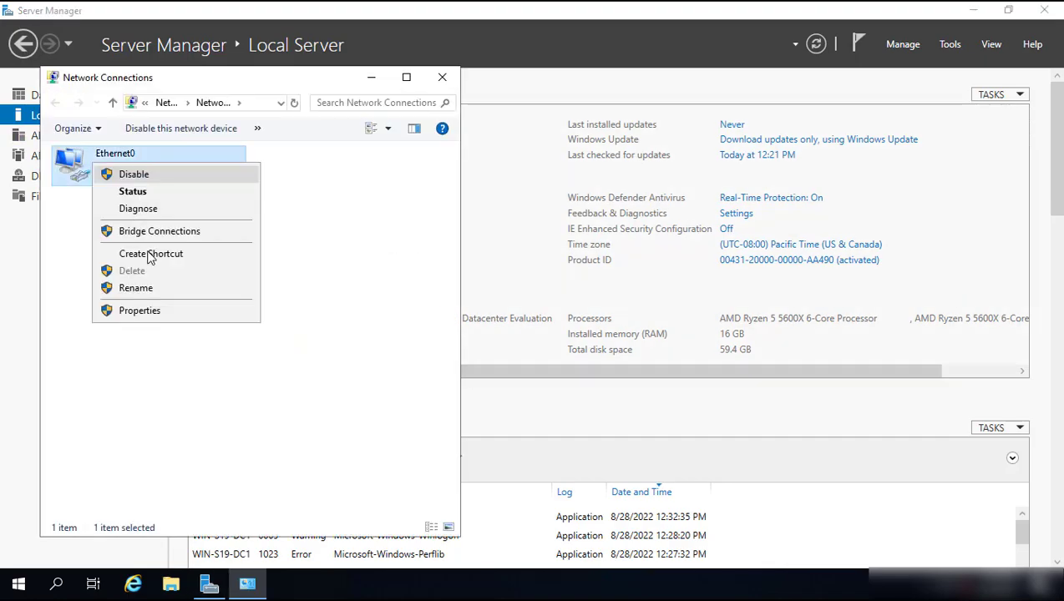
left_click(152, 310)
left_click(150, 309)
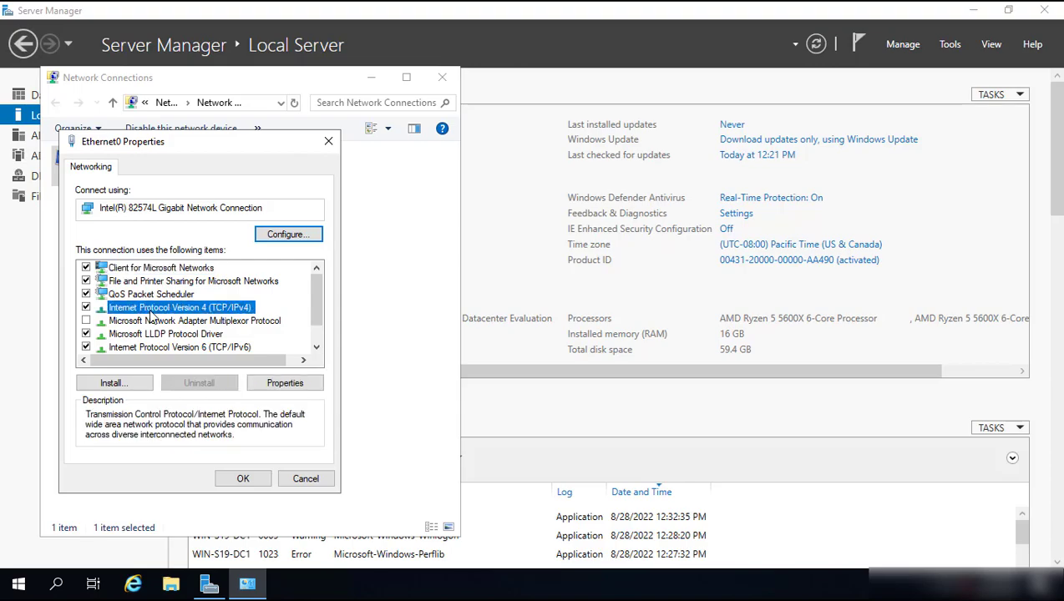
left_click(278, 386)
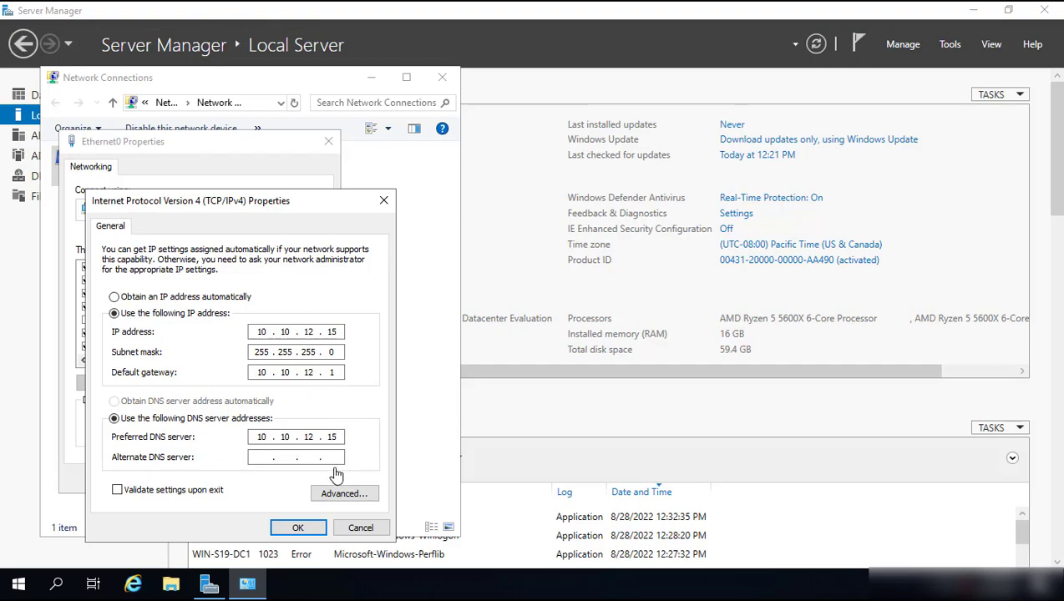
left_click(298, 530)
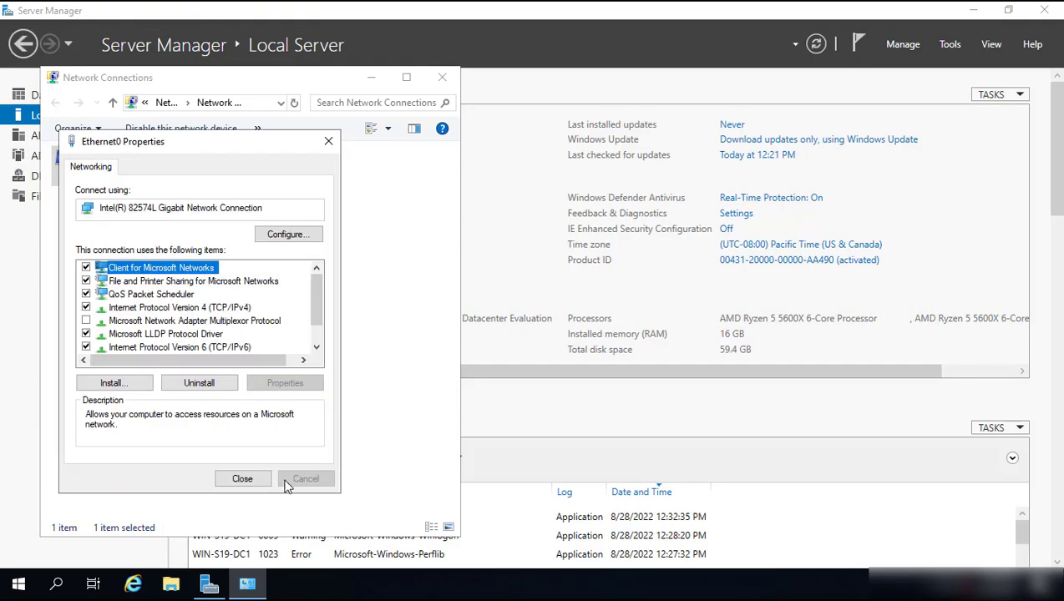
left_click(242, 479)
left_click(288, 349)
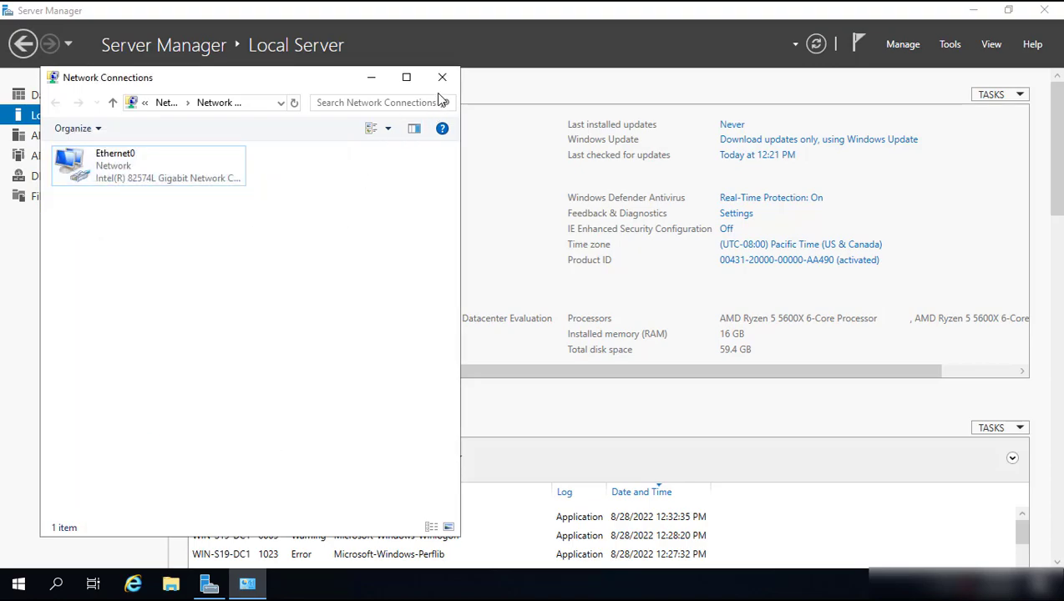
left_click(442, 77)
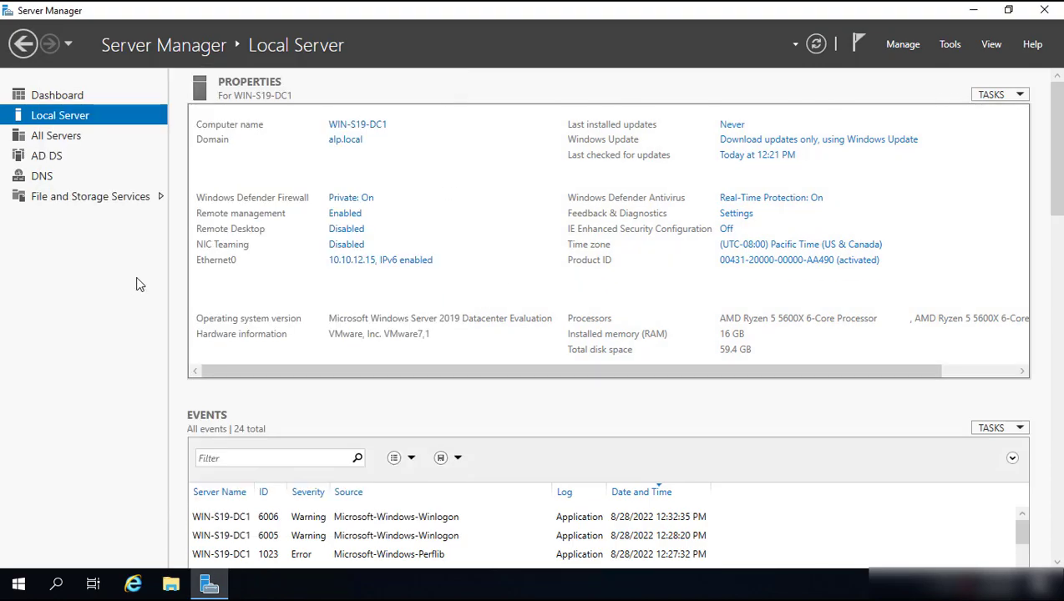
Open Command Prompt, run nslookup alp.local, and examine the resolved name and address
left_click(56, 587)
type("cmd")
key("Return")
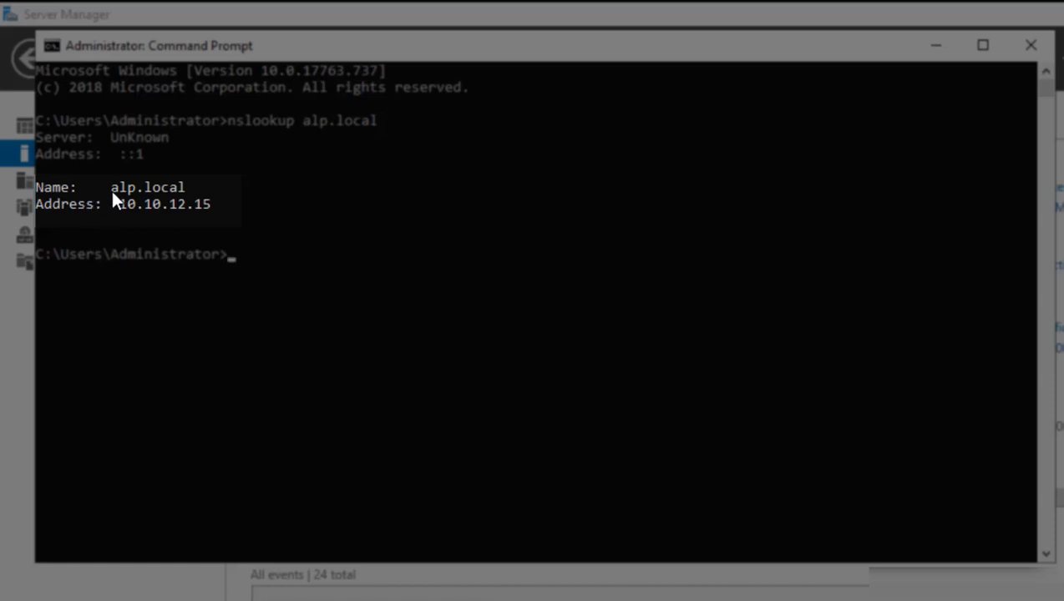
left_click_drag(110, 188, 166, 180)
left_click(179, 185)
left_click_drag(215, 210, 122, 208)
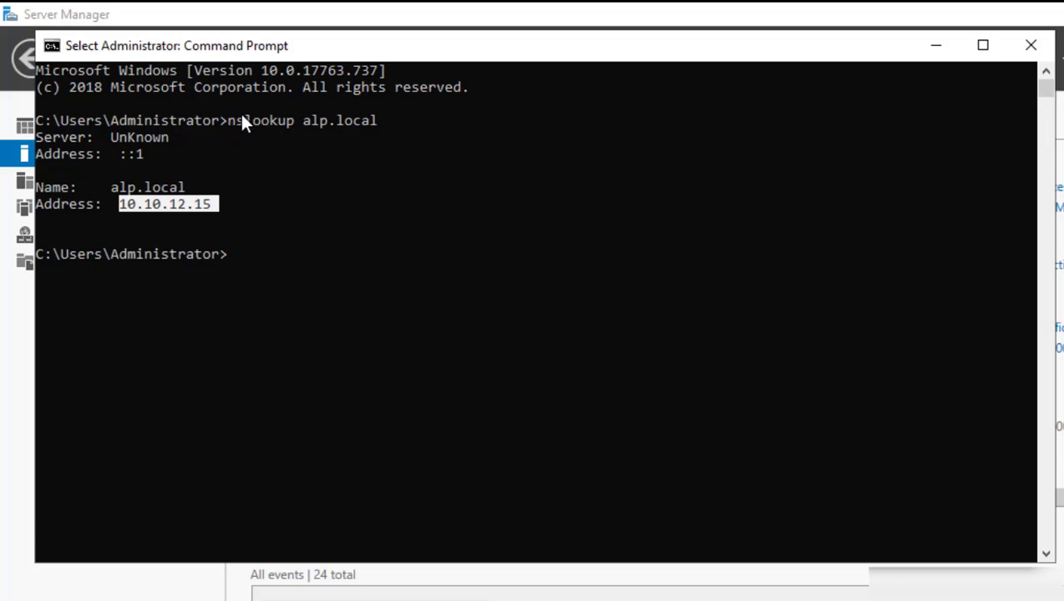
Run nslookup 10.10.12.15 to test the reverse lookup, and examine the returned host name and address
left_click(251, 253)
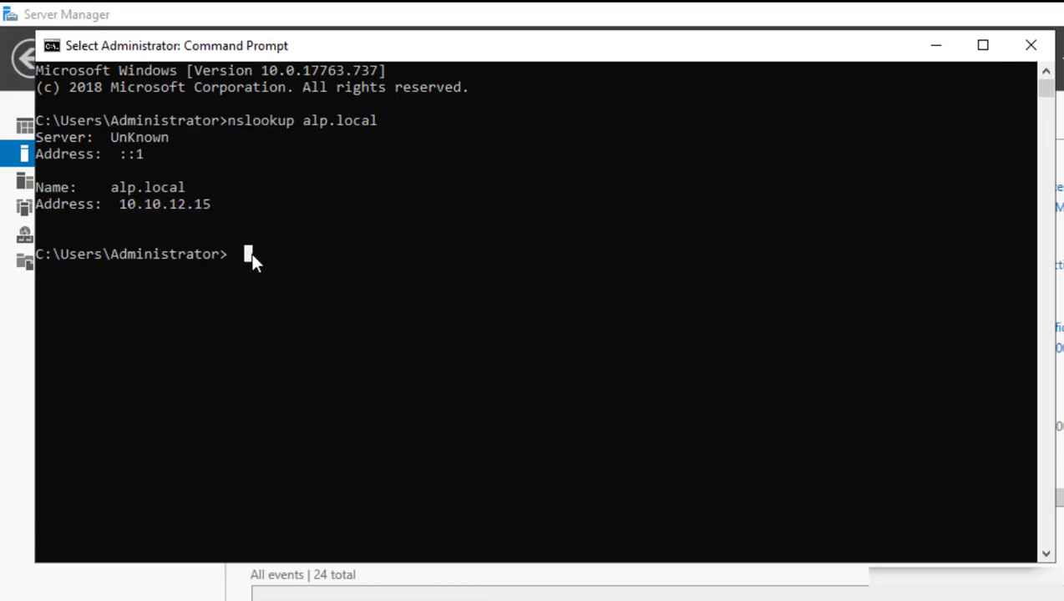
type("nslookup")
type("10.10.12.15")
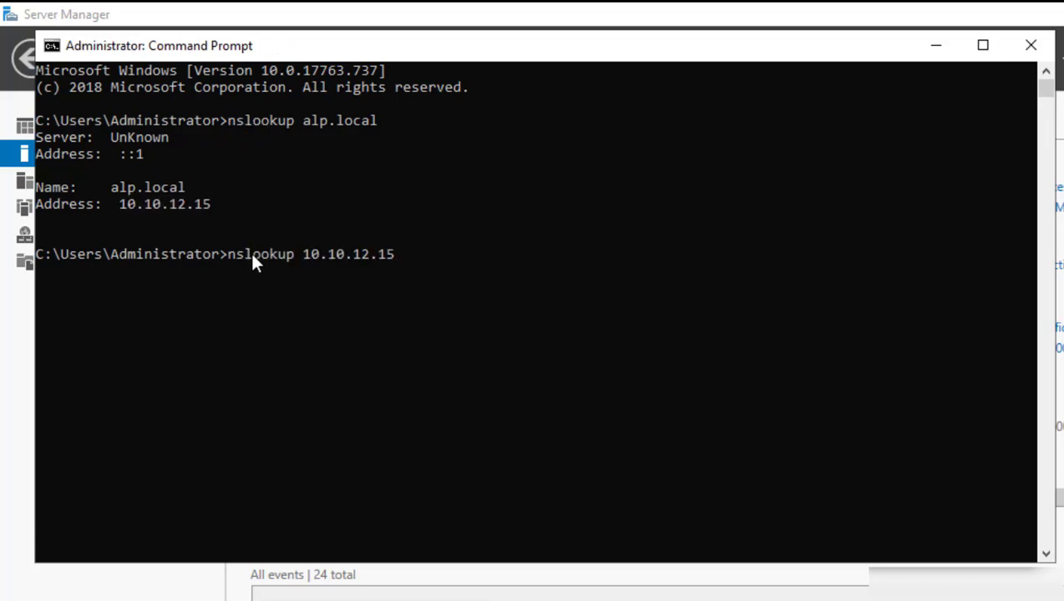
key("Return")
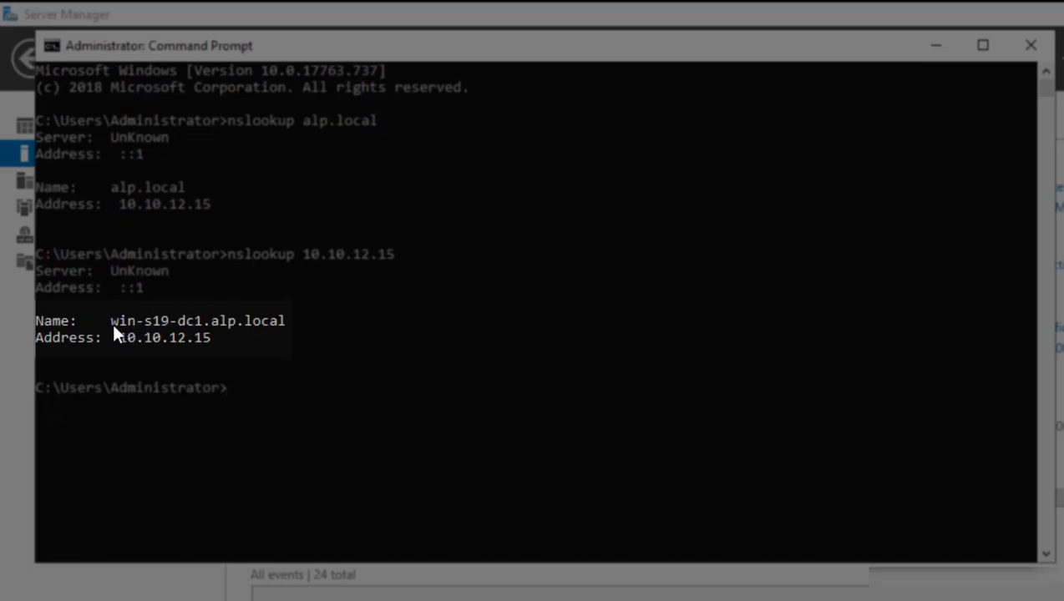
left_click_drag(228, 253, 402, 254)
left_click(238, 337)
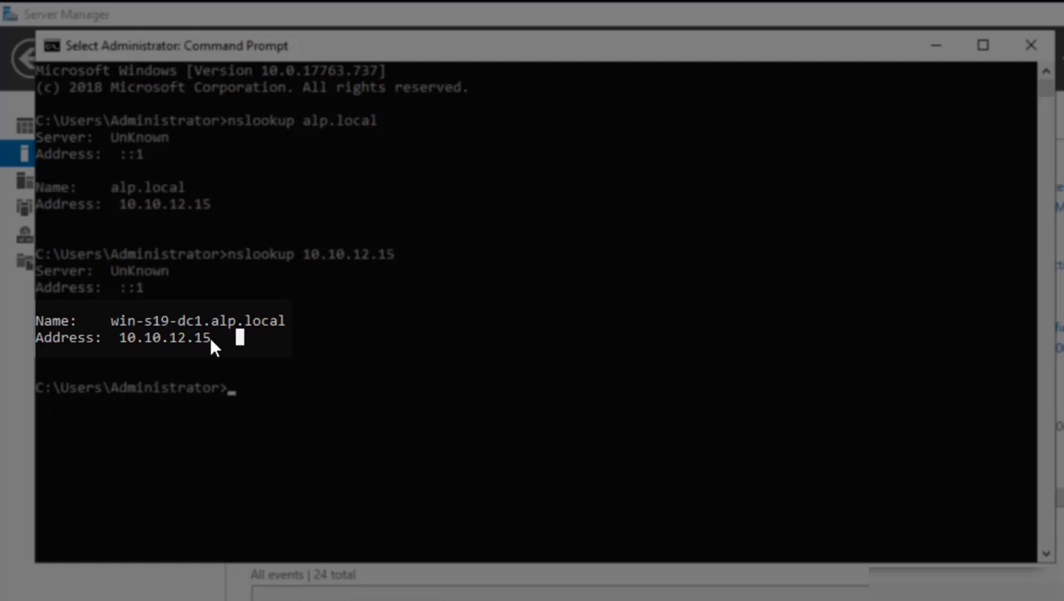
left_click_drag(118, 320, 284, 321)
left_click(284, 321)
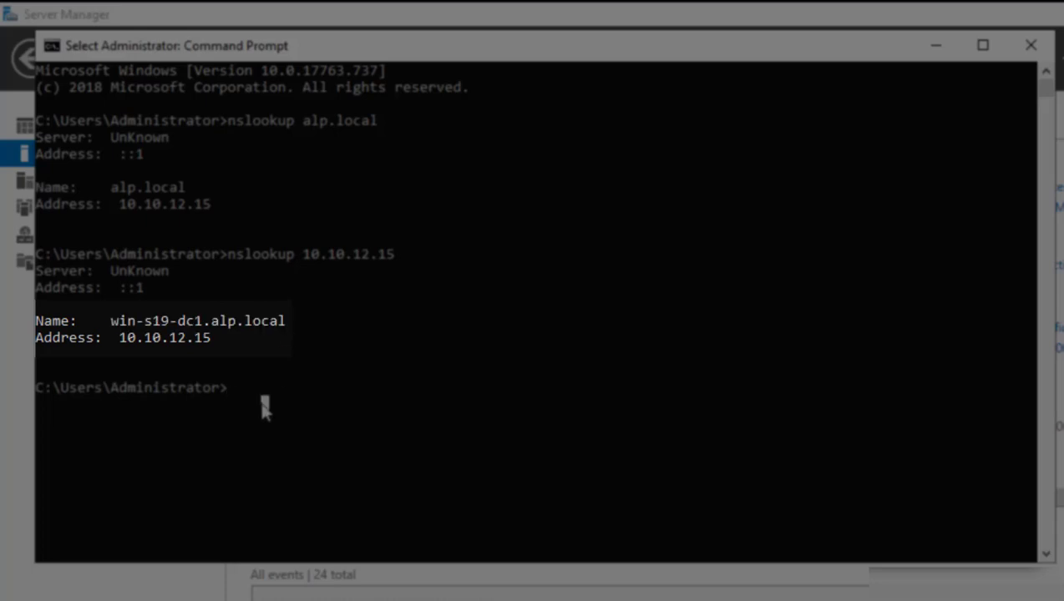